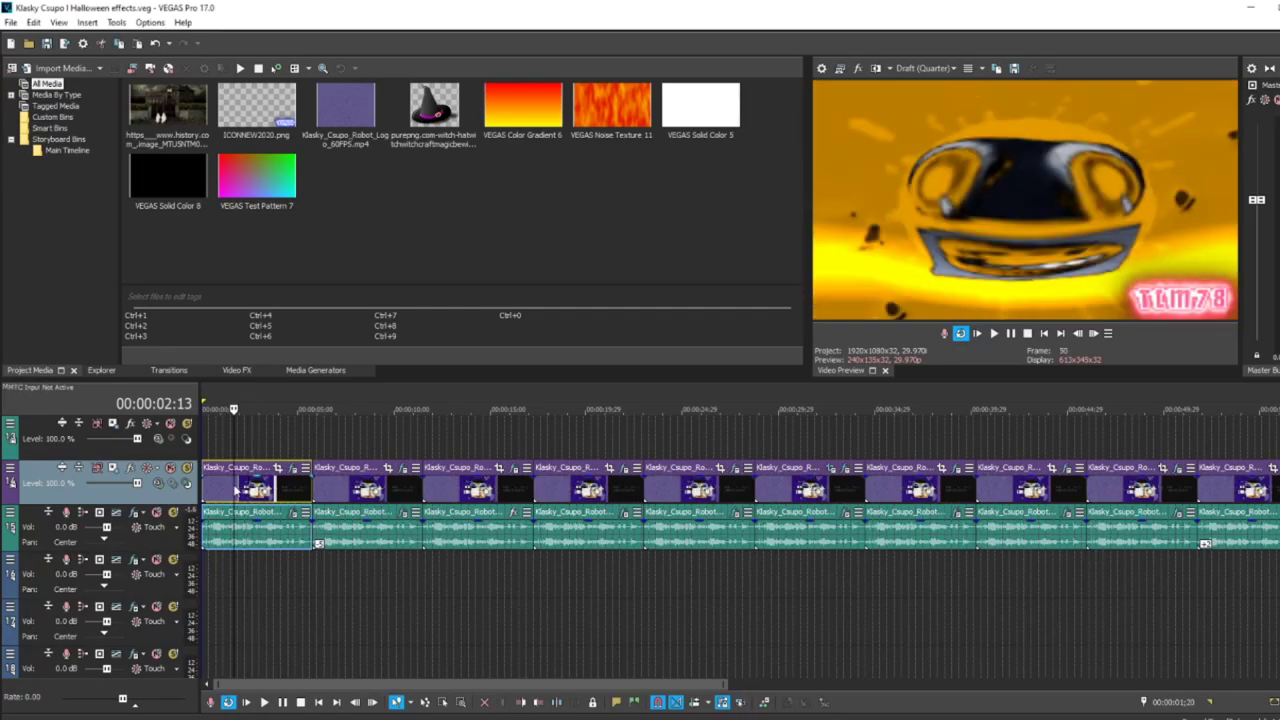
- Review the video effects on the first logo clip: Gradient Map colour points, Spherize, TV Simulator and the second Spherize
click(317, 265)
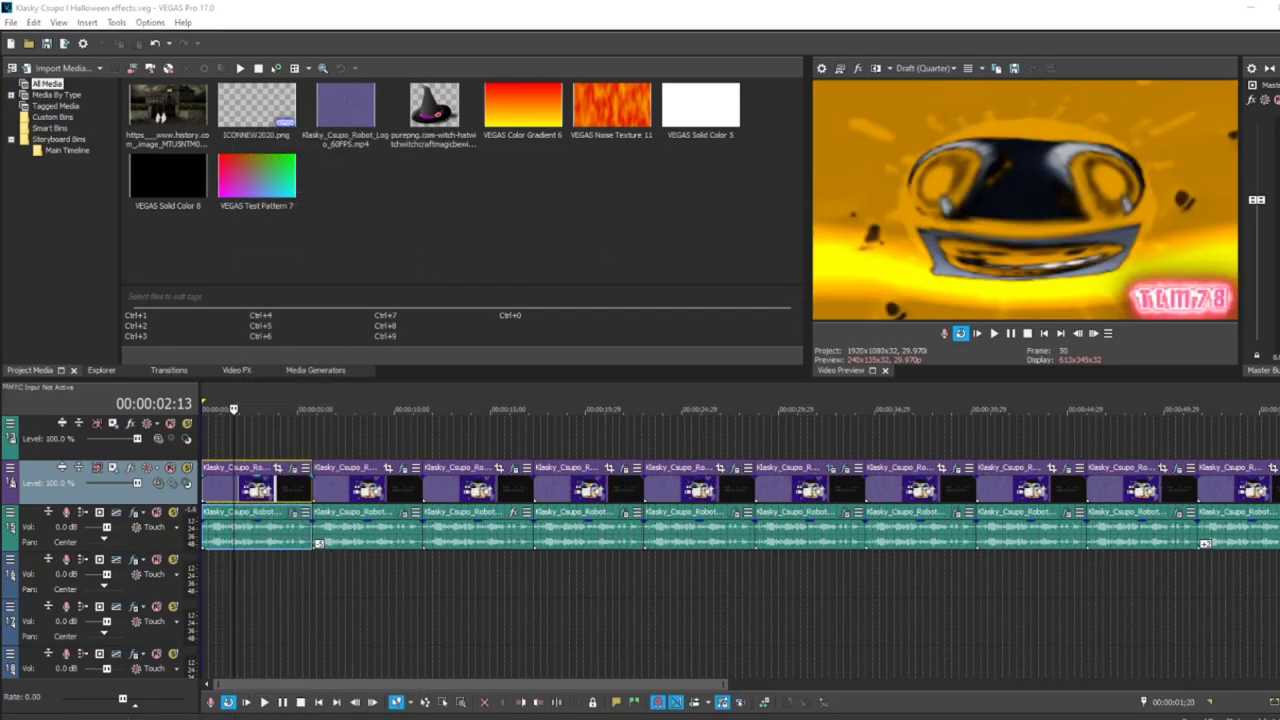
drag(1068, 194, 560, 200)
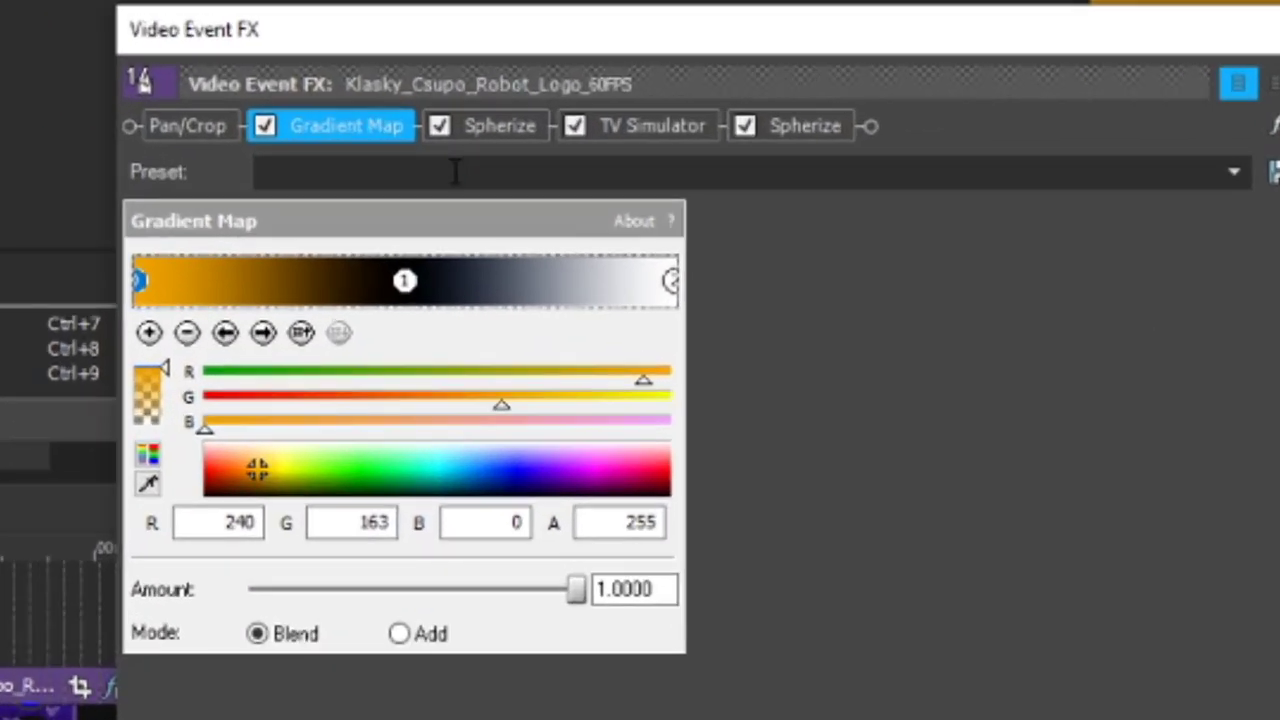
click(404, 282)
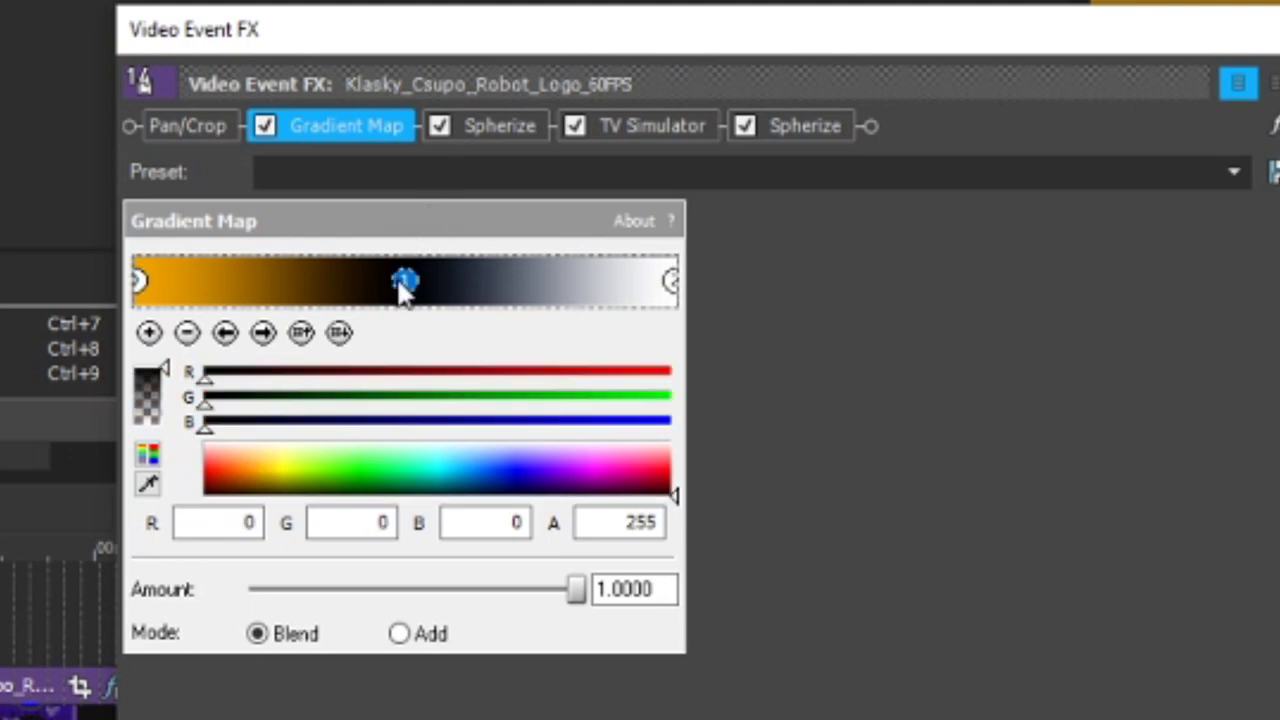
click(671, 282)
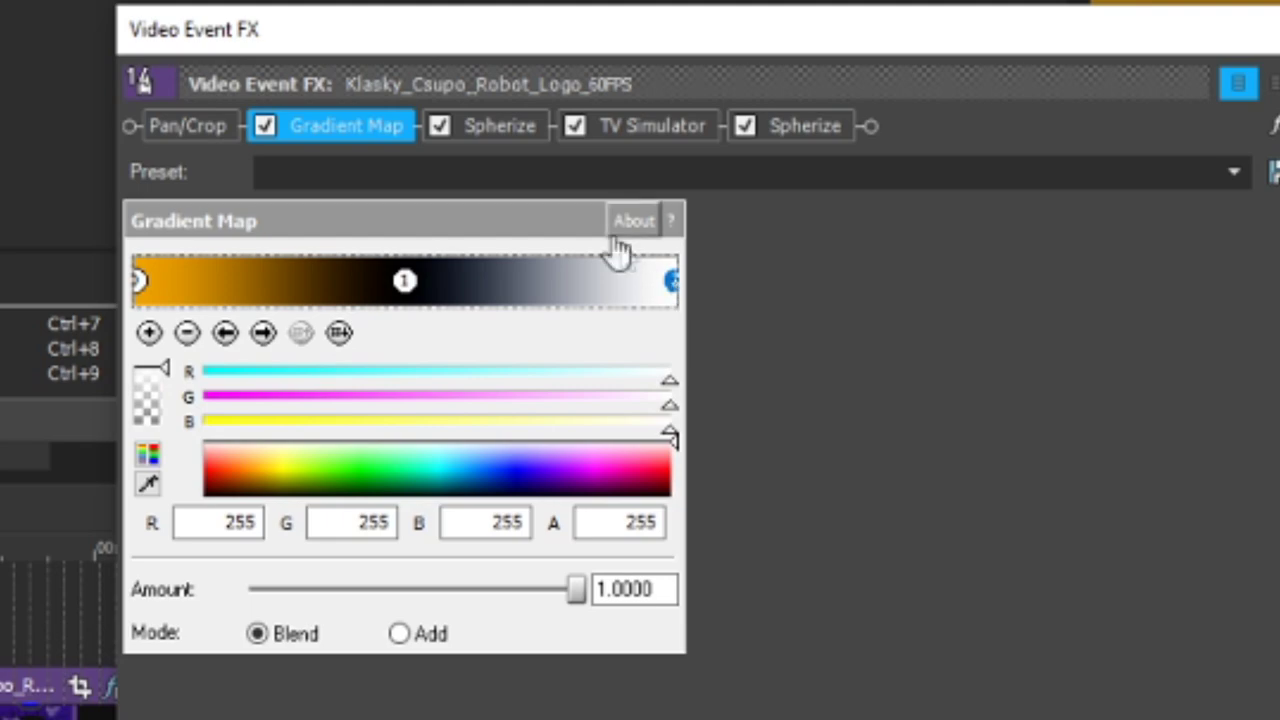
click(515, 125)
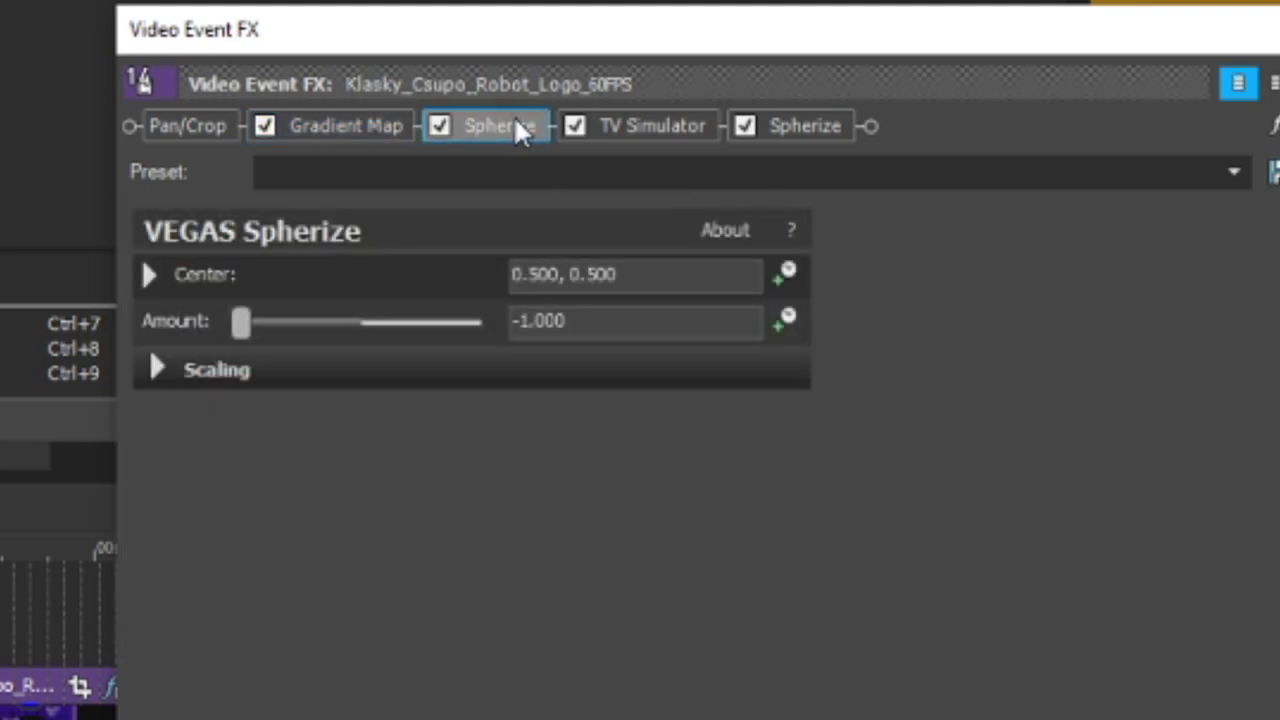
click(658, 127)
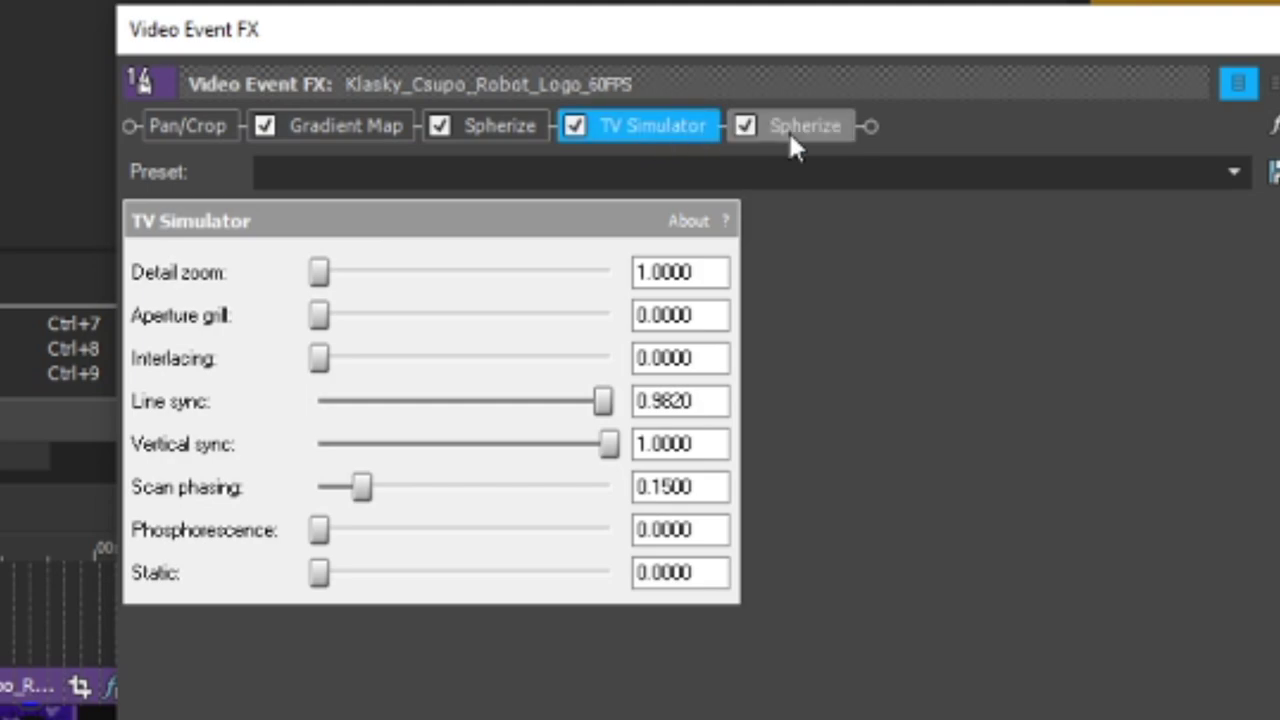
click(790, 140)
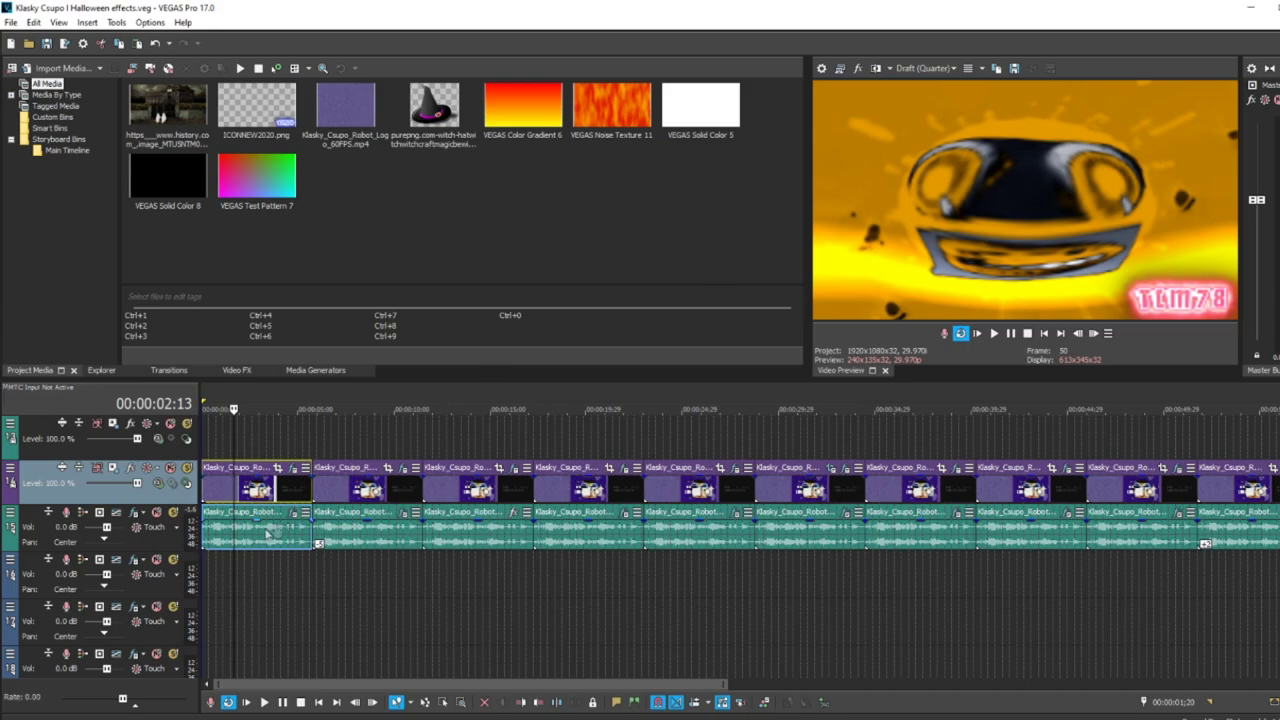
- Review the audio effects on the first logo clip: ExpressFX Amplitude Modulation, IL Vocodex and IL Flangus
right_click(268, 533)
click(379, 292)
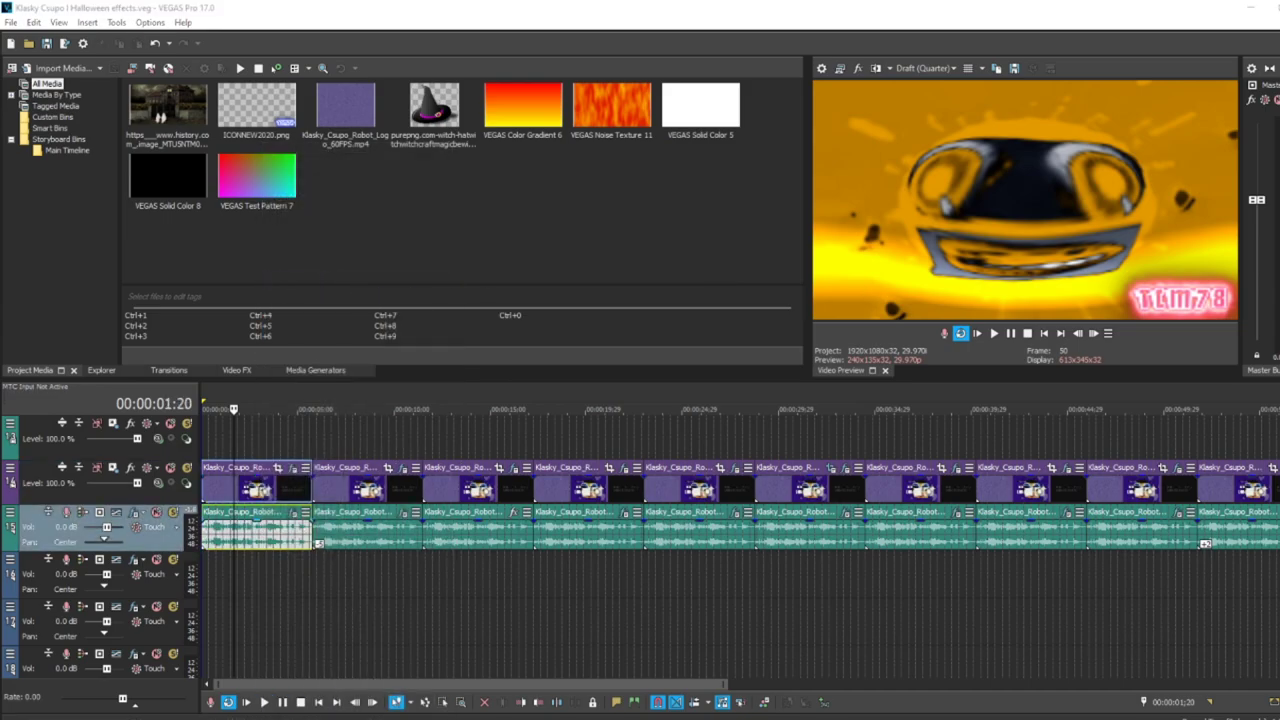
drag(1126, 191, 649, 203)
click(514, 238)
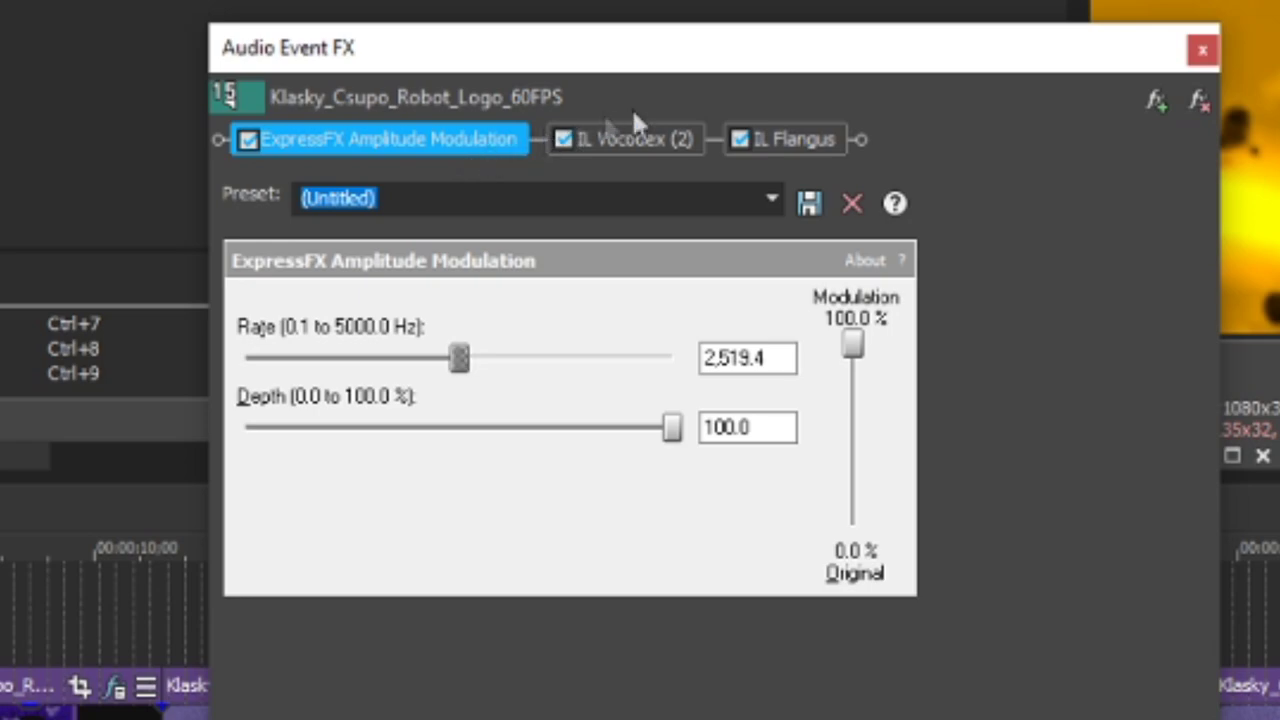
click(682, 140)
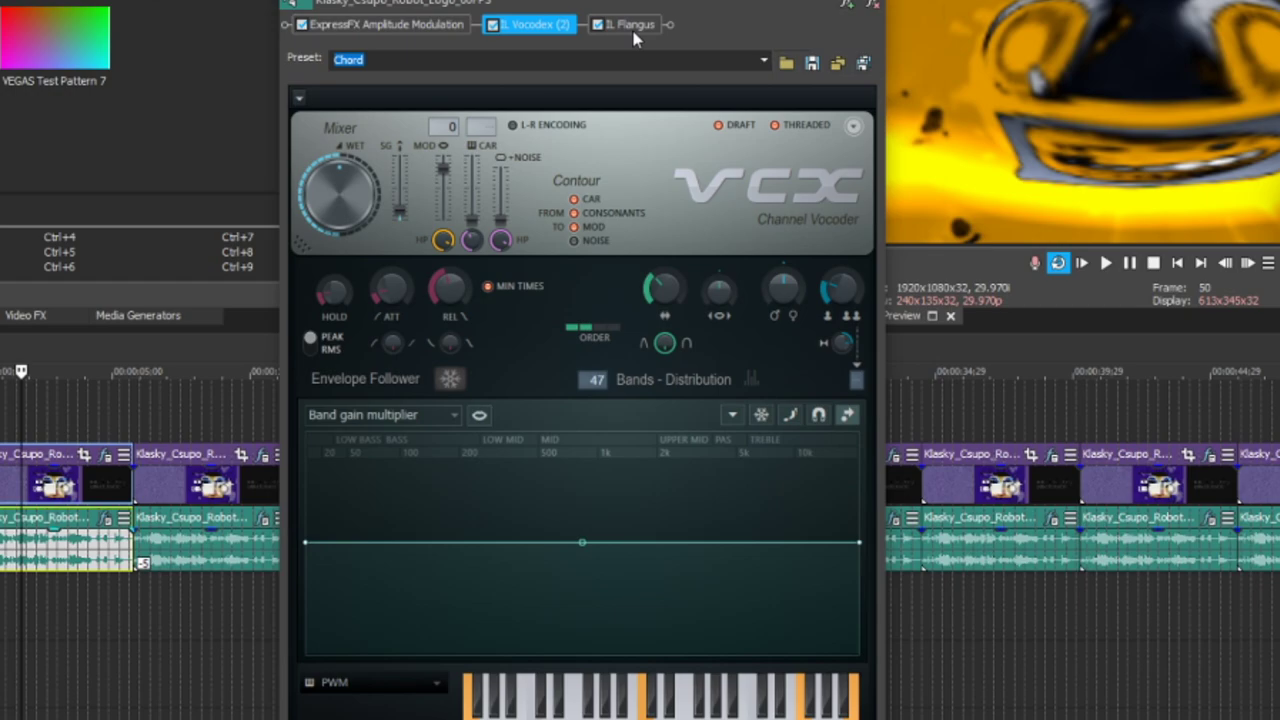
click(630, 30)
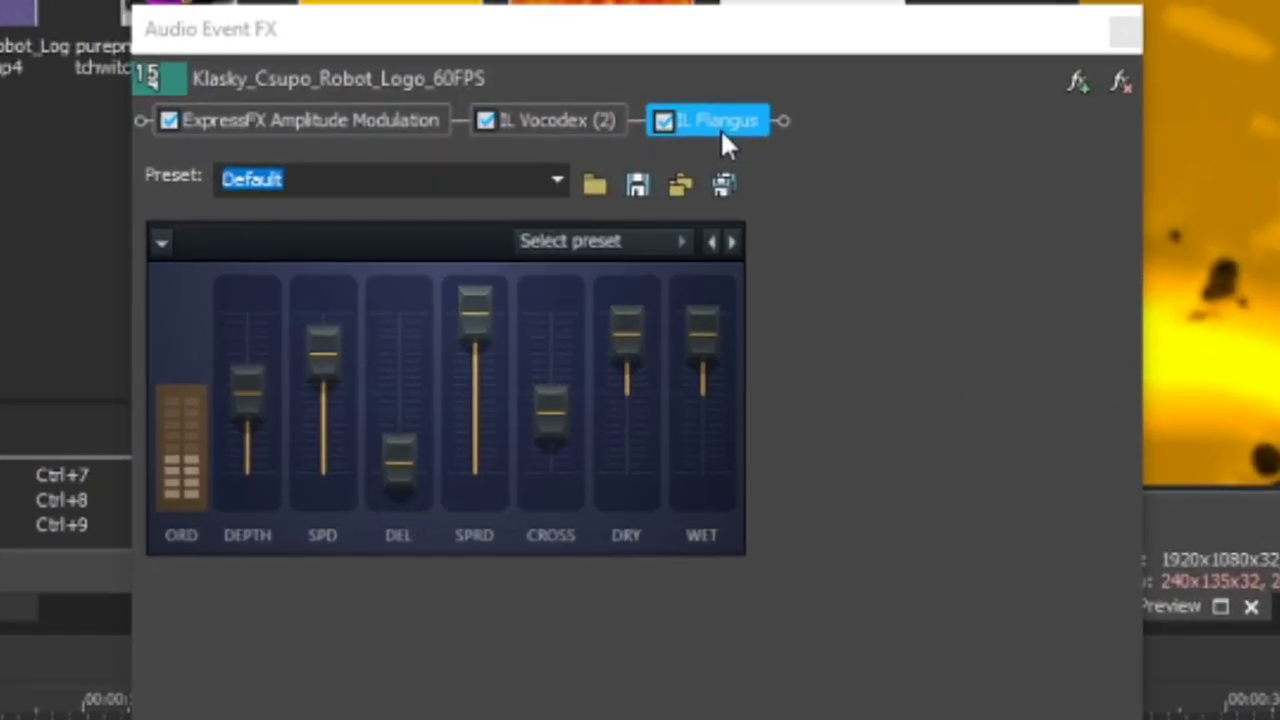
click(1128, 36)
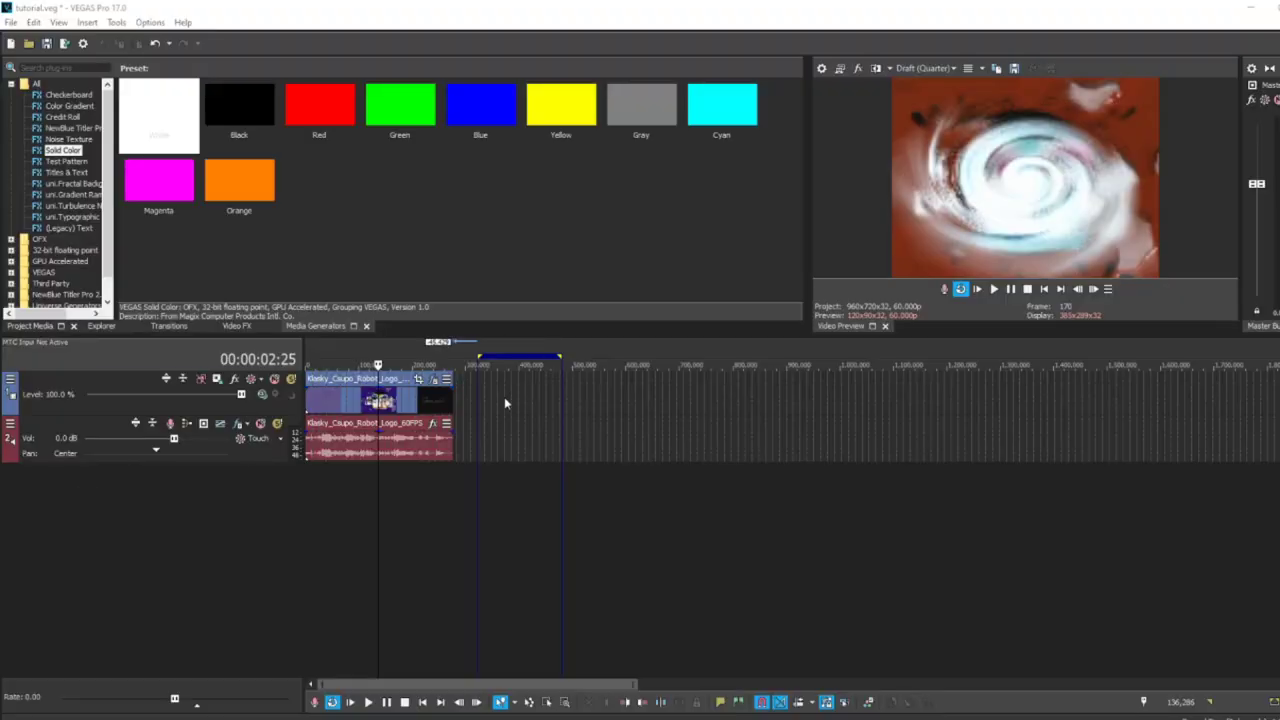
- Add a Linear Red to Yellow gradient on a new video track above the logo clip, trimmed to its length, with Lighten compositing
right_click(505, 403)
click(521, 566)
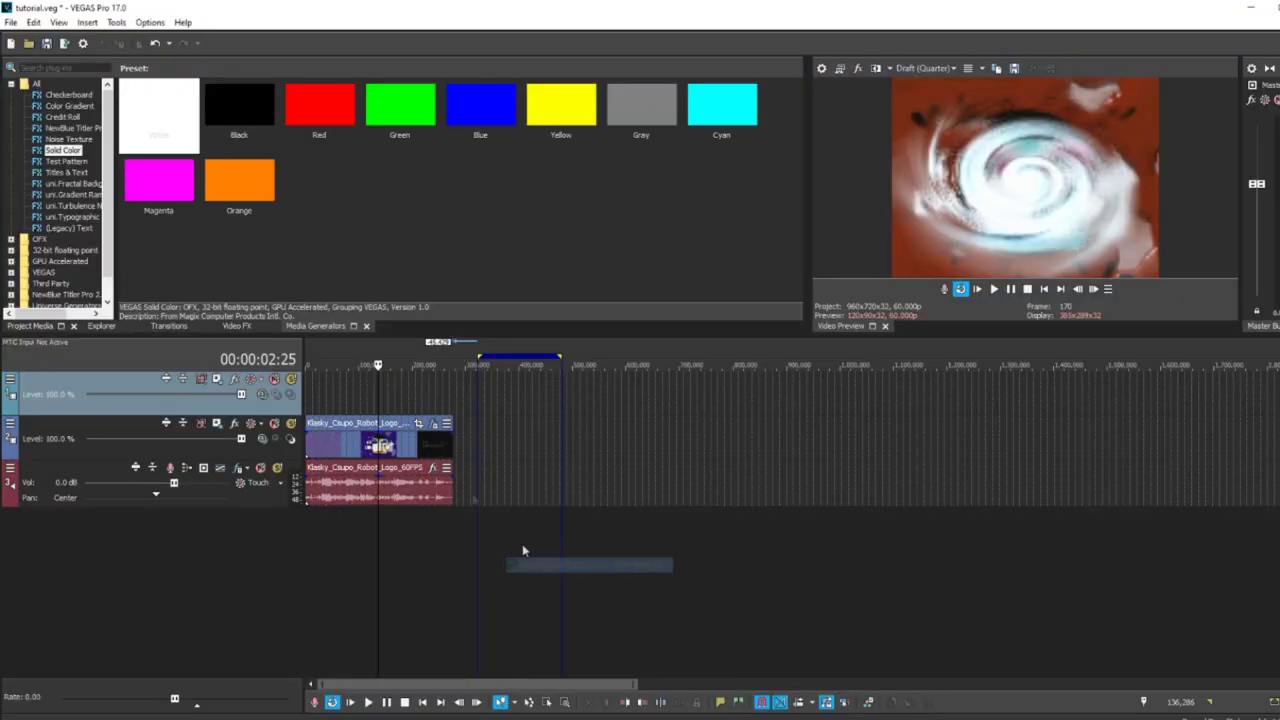
click(67, 105)
drag(745, 130, 306, 400)
click(518, 253)
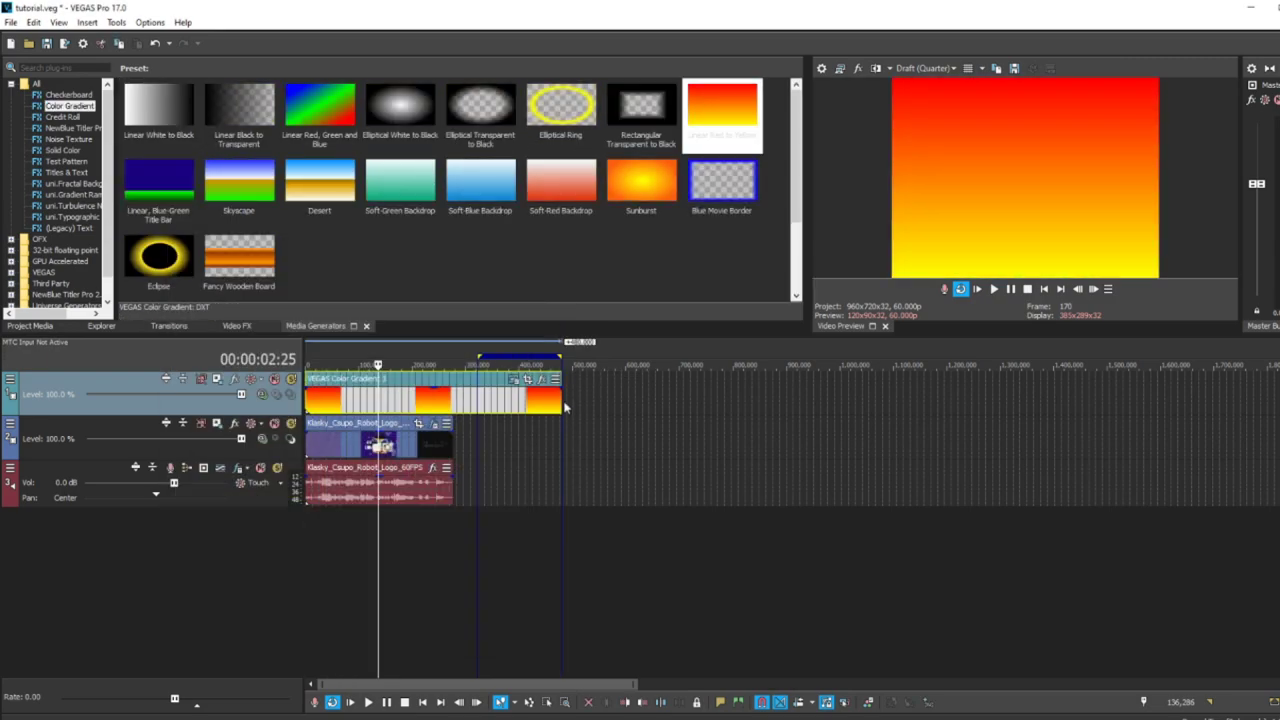
drag(562, 405, 453, 405)
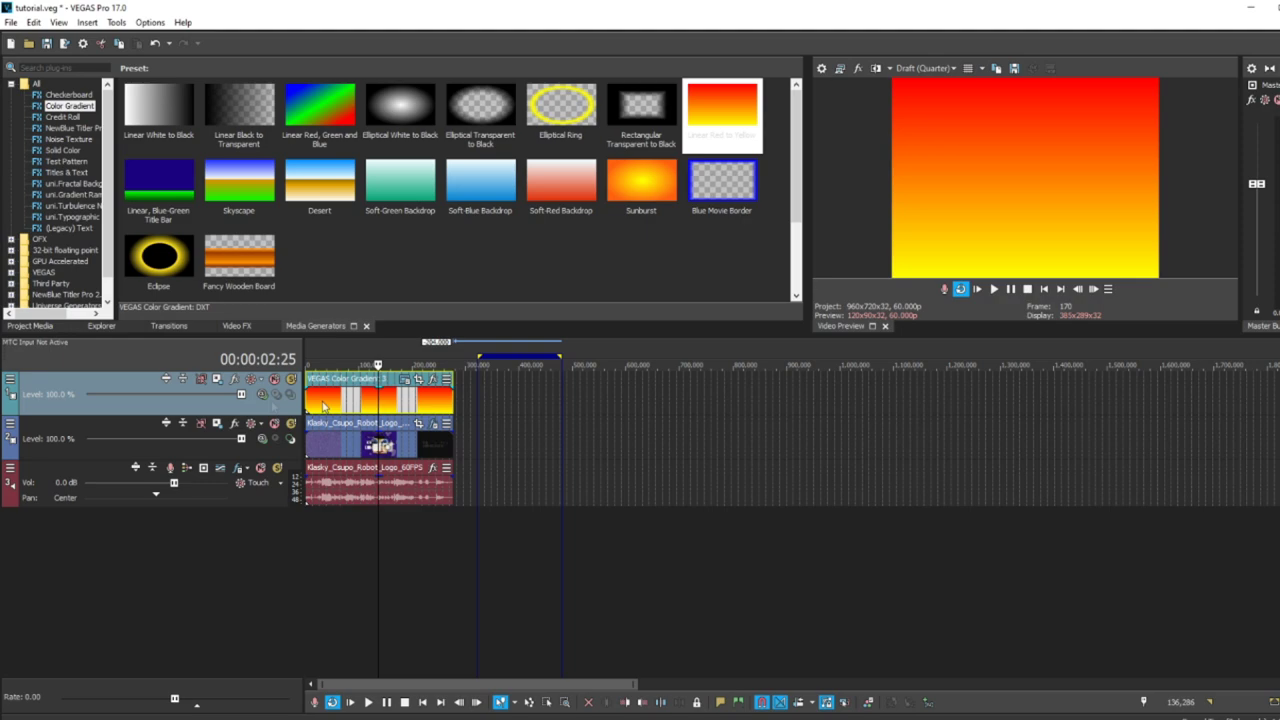
click(265, 394)
click(294, 612)
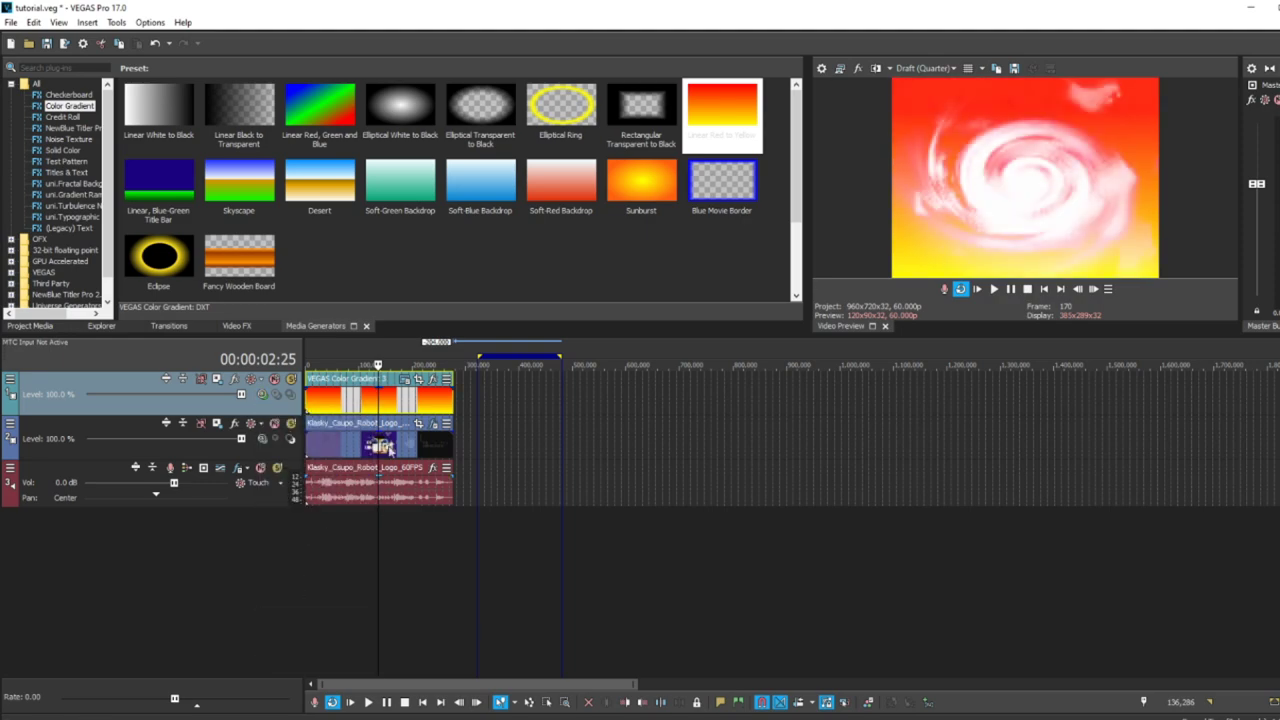
- Add a second Linear Red to Yellow gradient on another new top track, trimmed to the clip's length, with Difference compositing
right_click(470, 389)
click(524, 555)
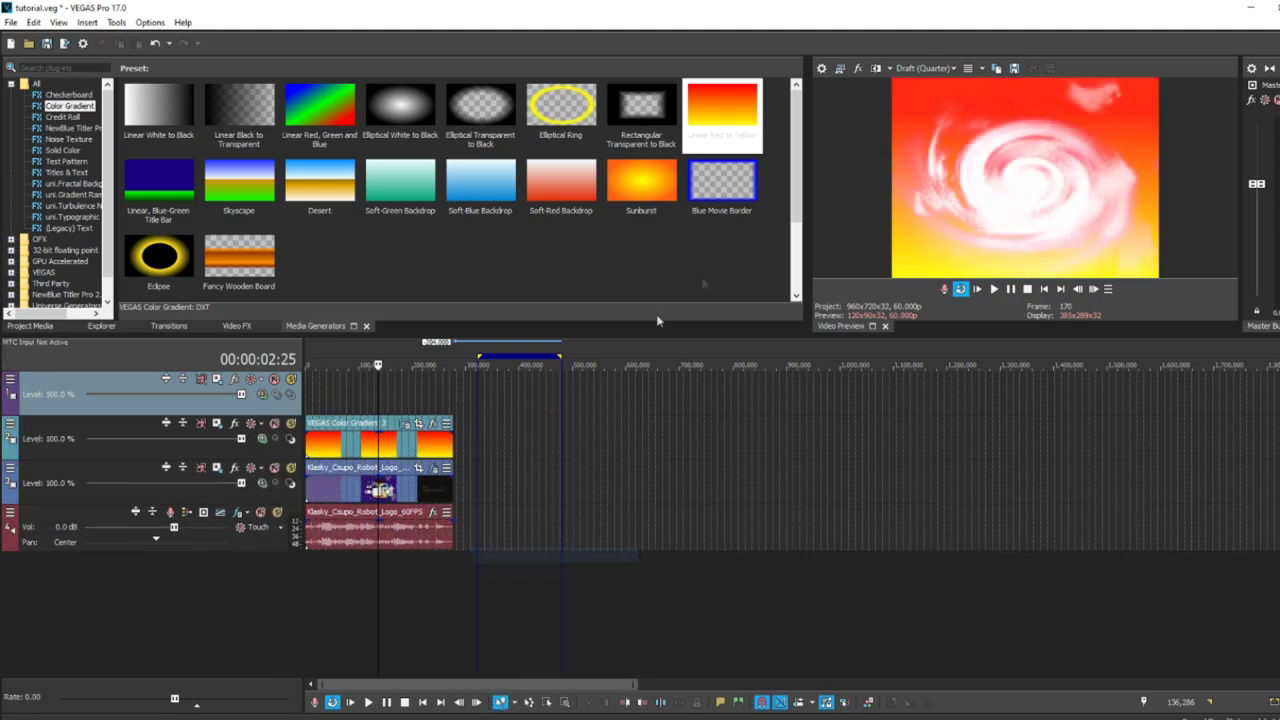
drag(722, 105, 313, 392)
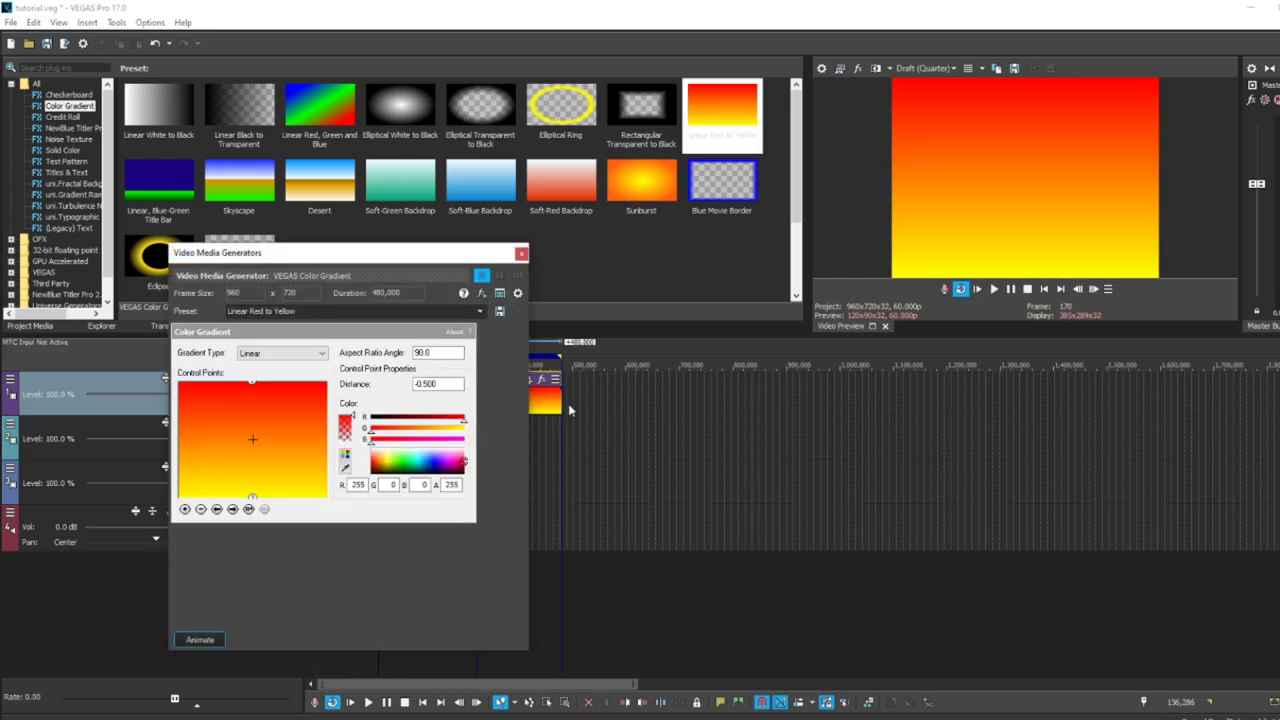
click(521, 253)
drag(562, 402, 450, 402)
click(262, 394)
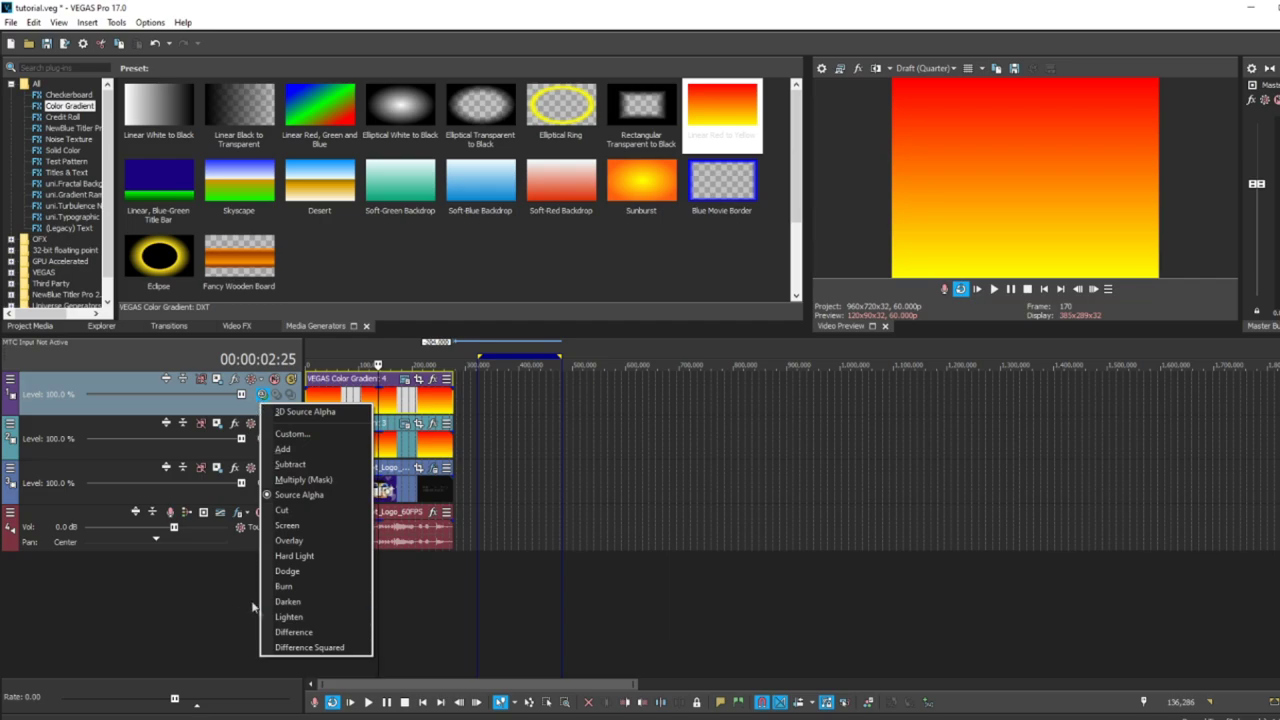
click(282, 634)
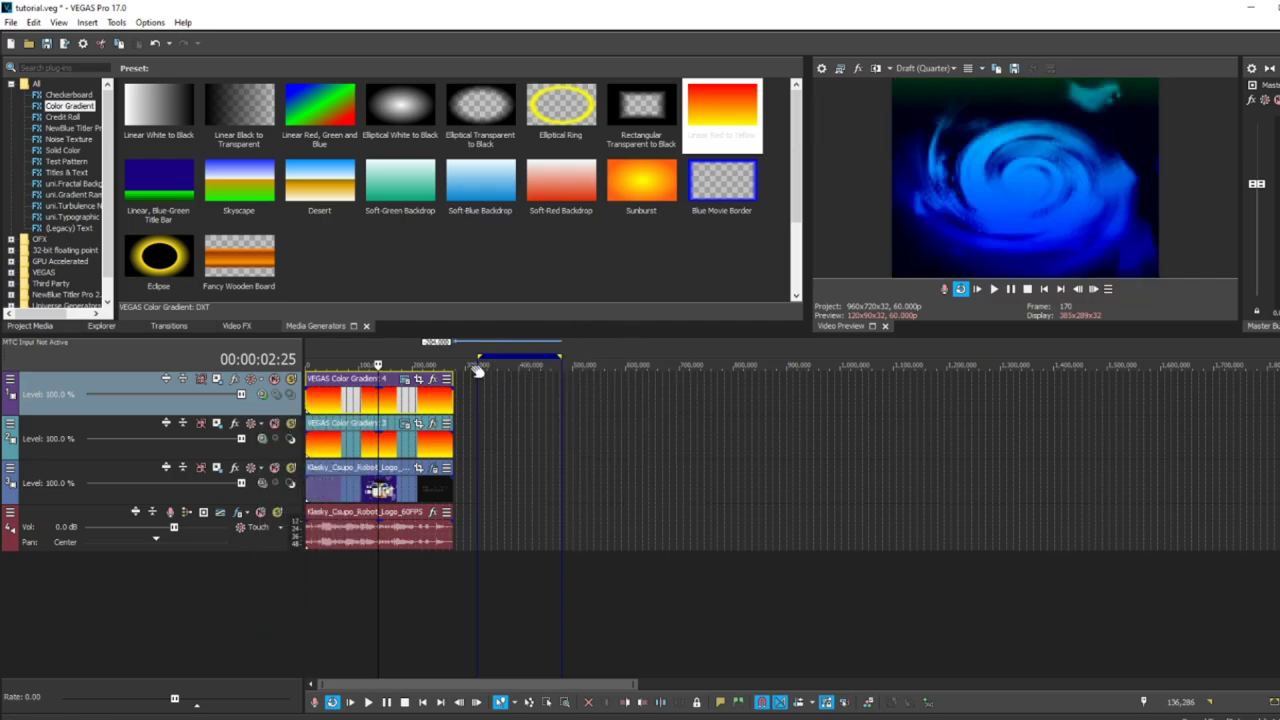
- Add a White solid color on a new top video track spanning the logo clip and set the track's compositing to Difference
right_click(473, 385)
click(518, 546)
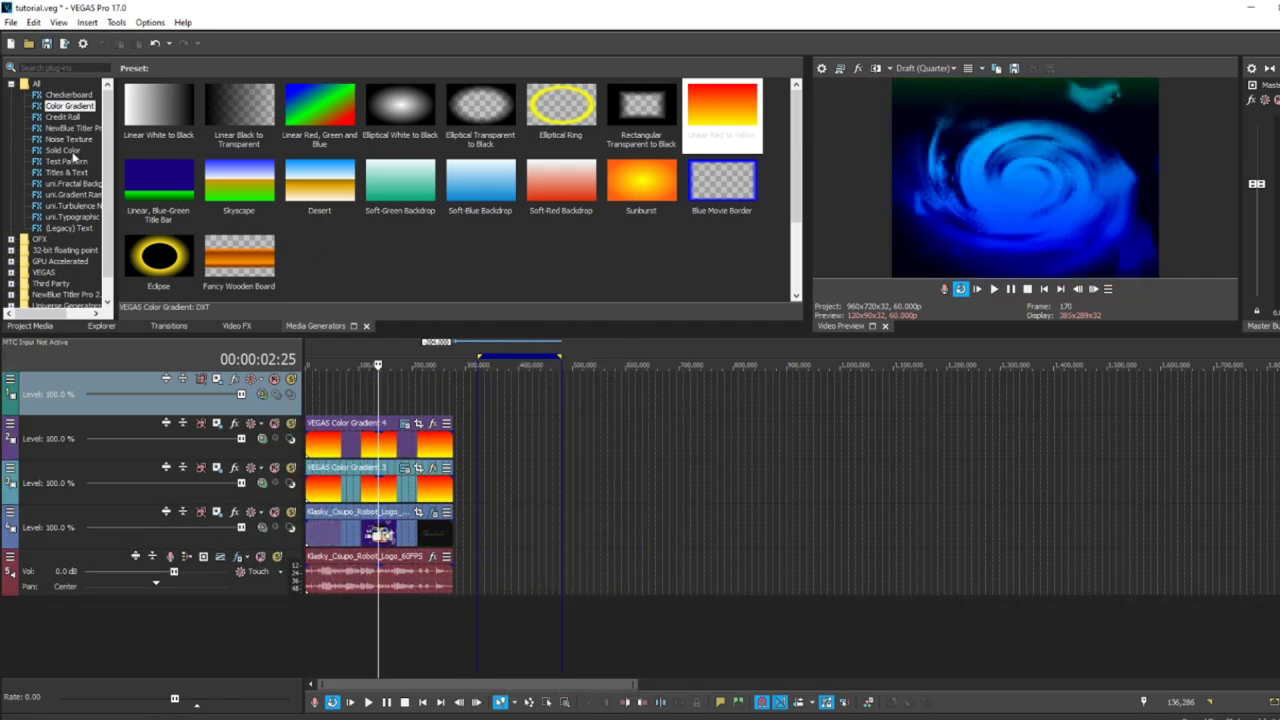
click(63, 150)
drag(160, 120, 447, 400)
click(521, 254)
click(279, 396)
click(340, 632)
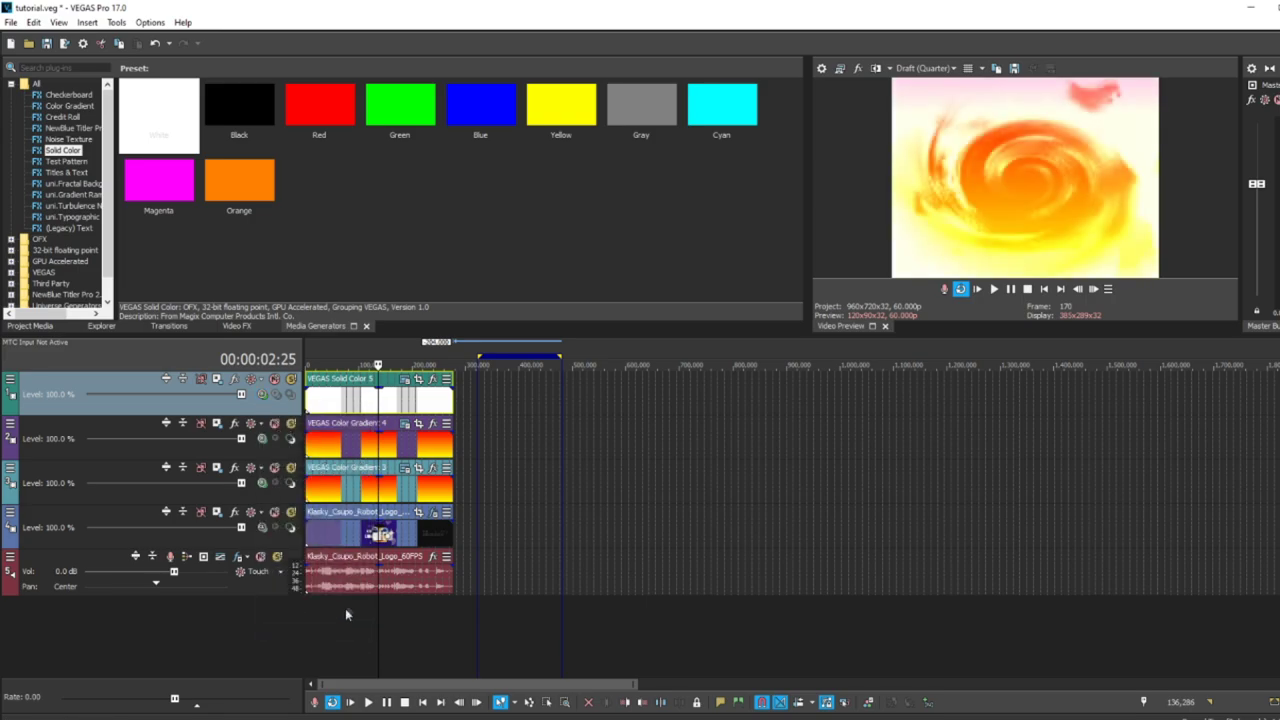
- Review the logo clip's AAV ColorLab video effect, covering its Adjust, 6-vector and Blur settings
click(376, 530)
right_click(376, 530)
click(433, 266)
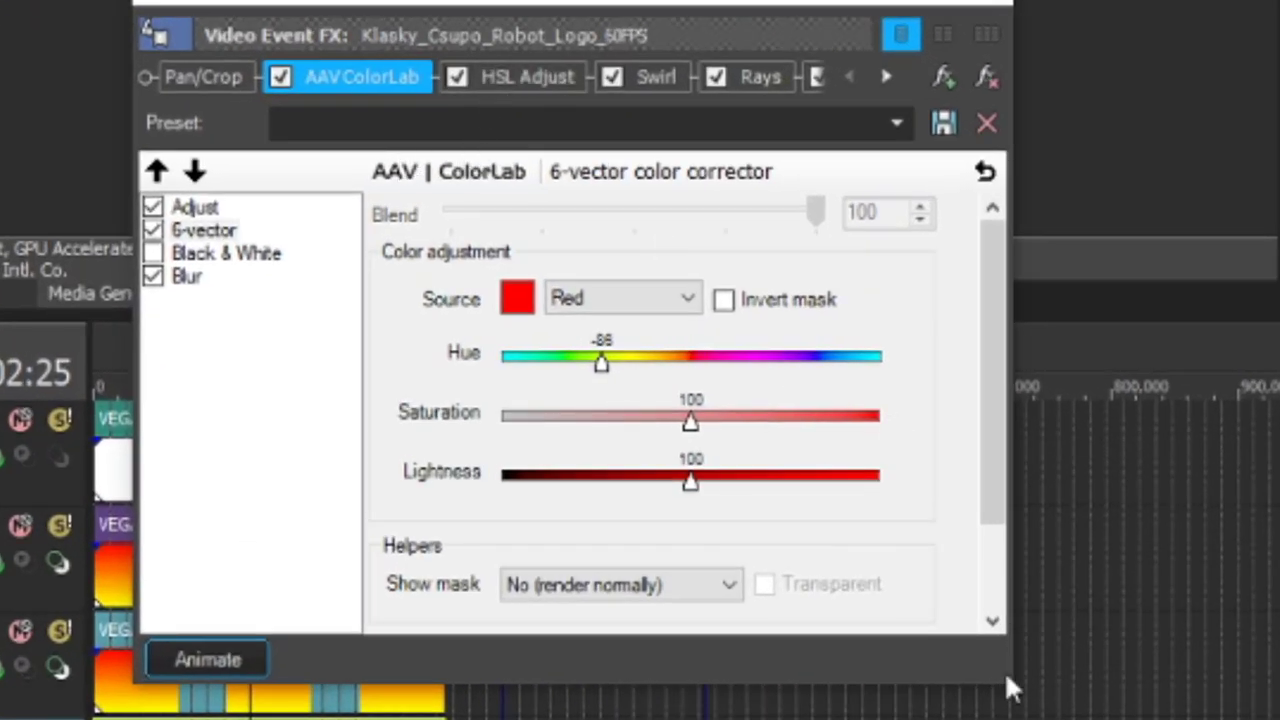
drag(1012, 690, 1160, 716)
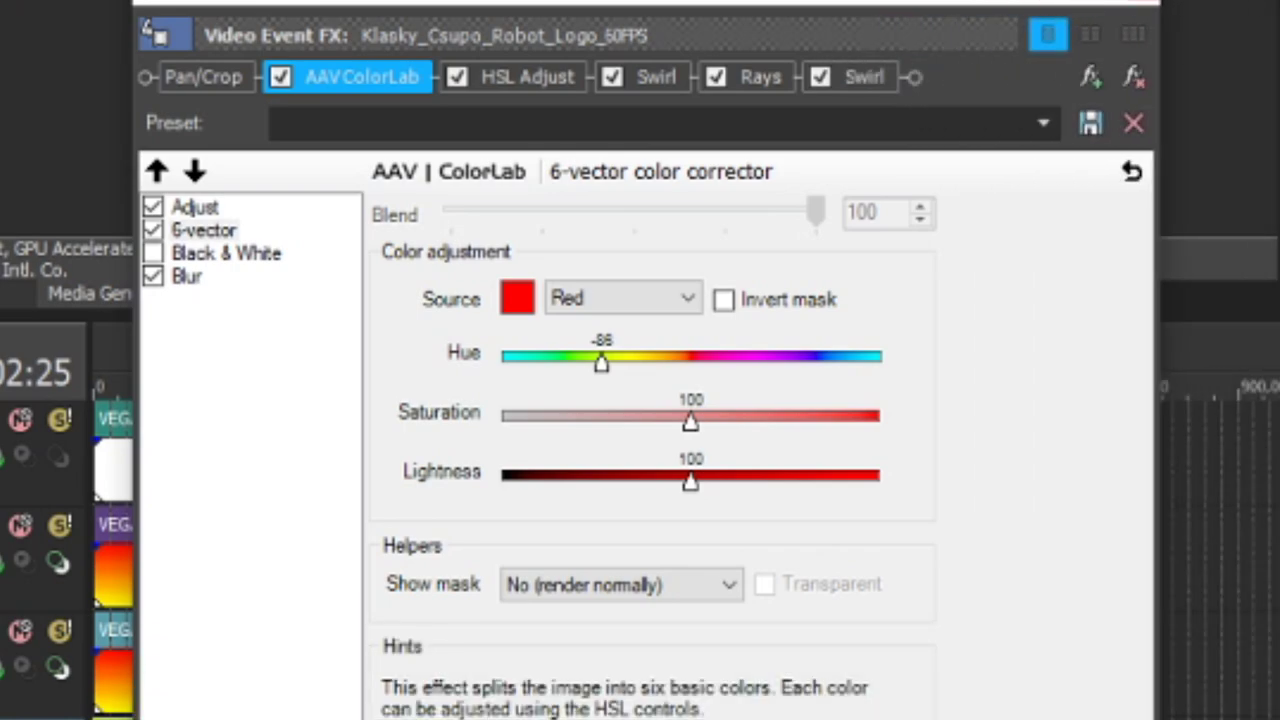
click(212, 212)
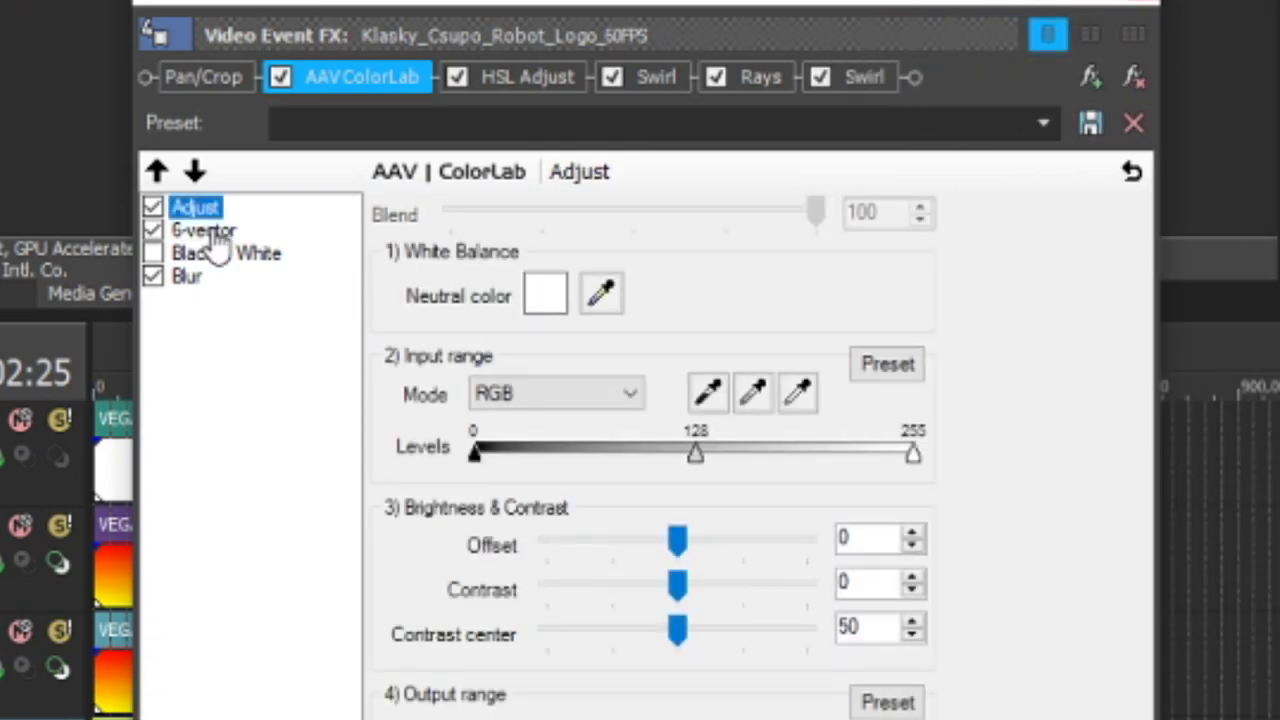
click(210, 231)
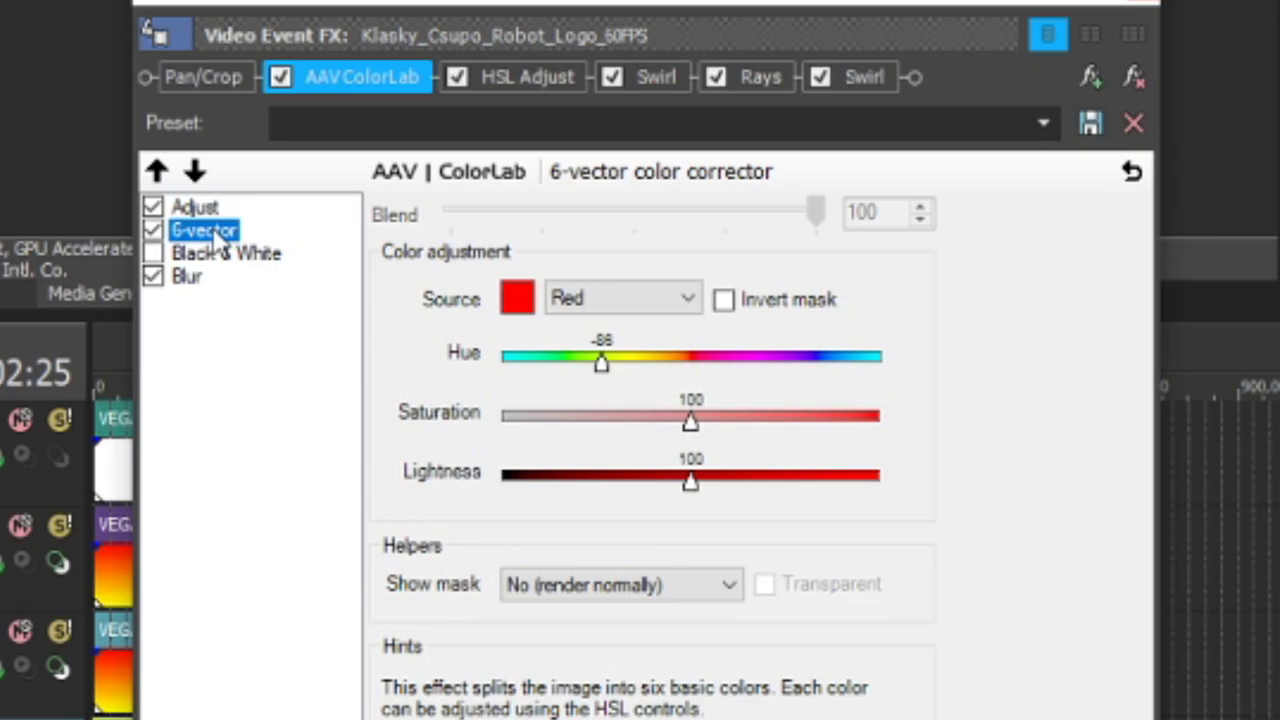
click(188, 278)
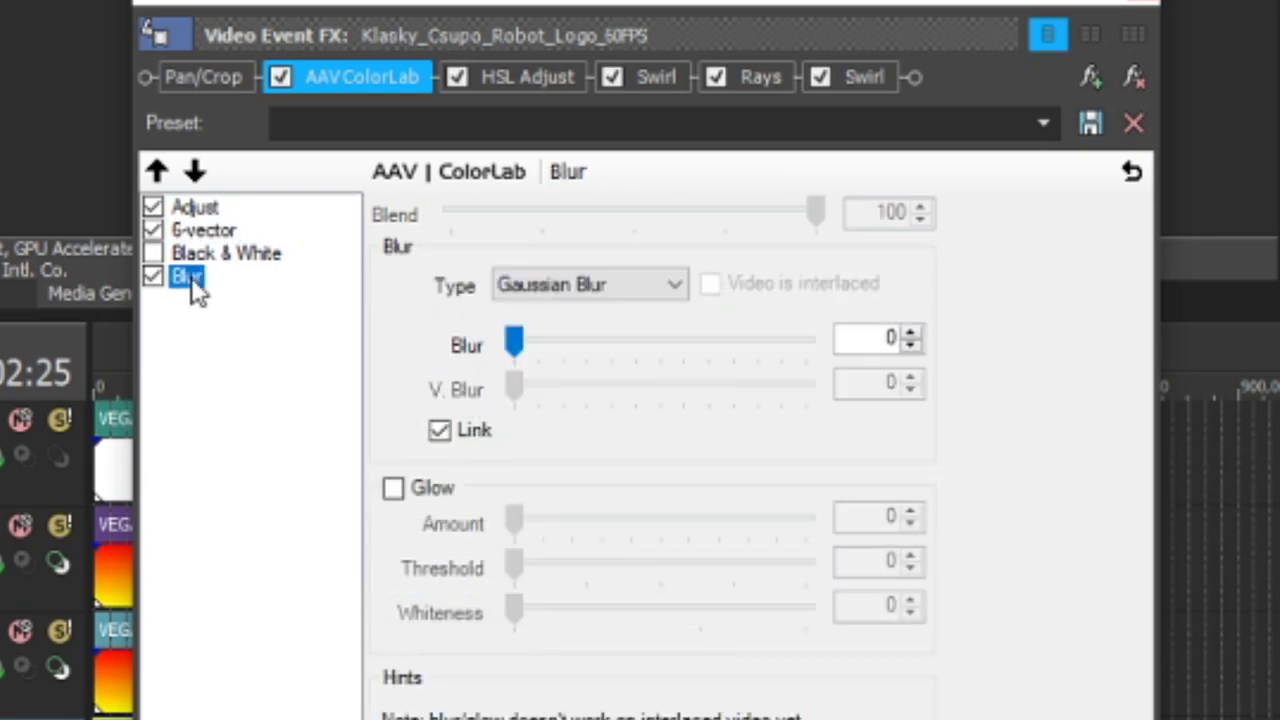
- Examine the HSL Adjust, first Swirl and Rays settings in the logo clip's video effect chain
click(490, 81)
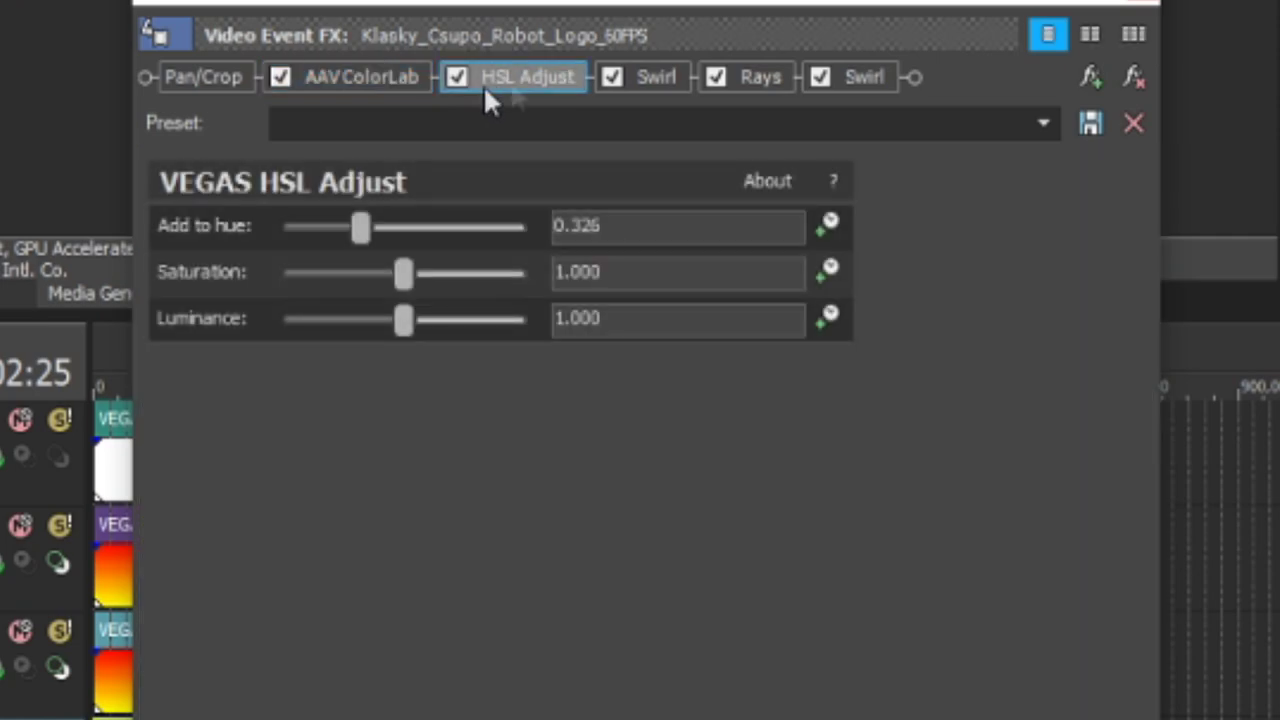
click(664, 84)
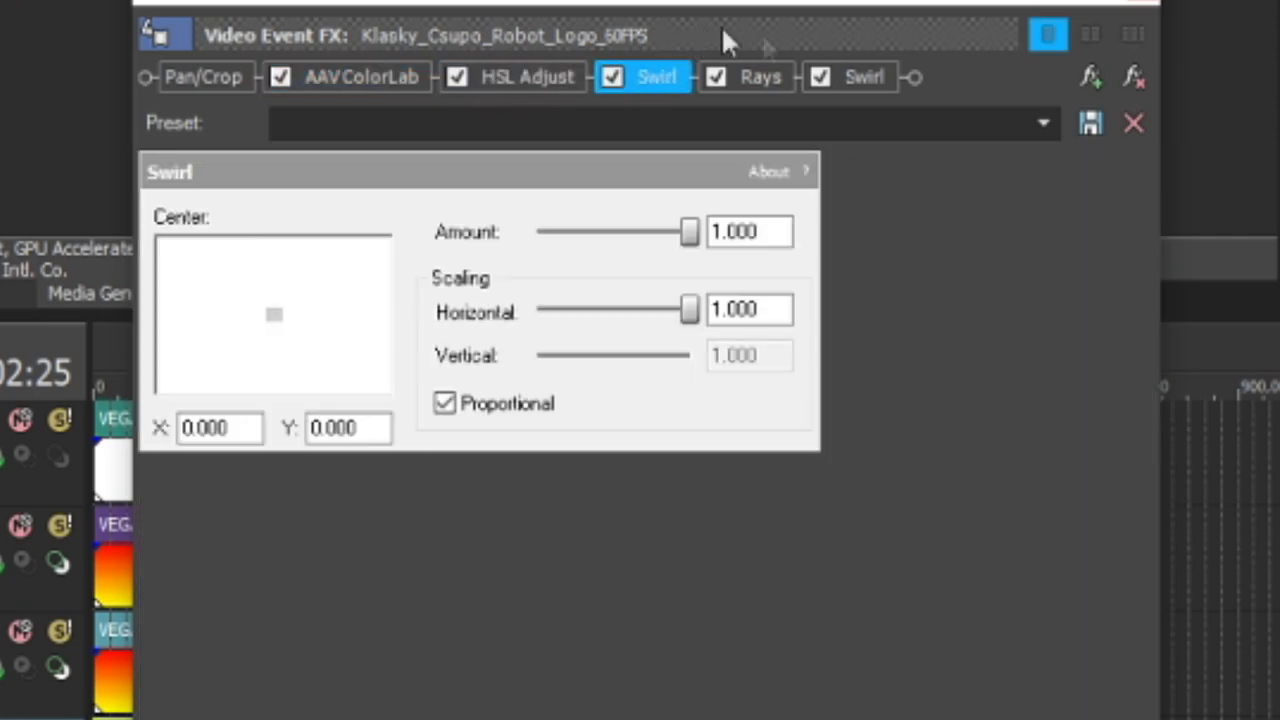
click(760, 72)
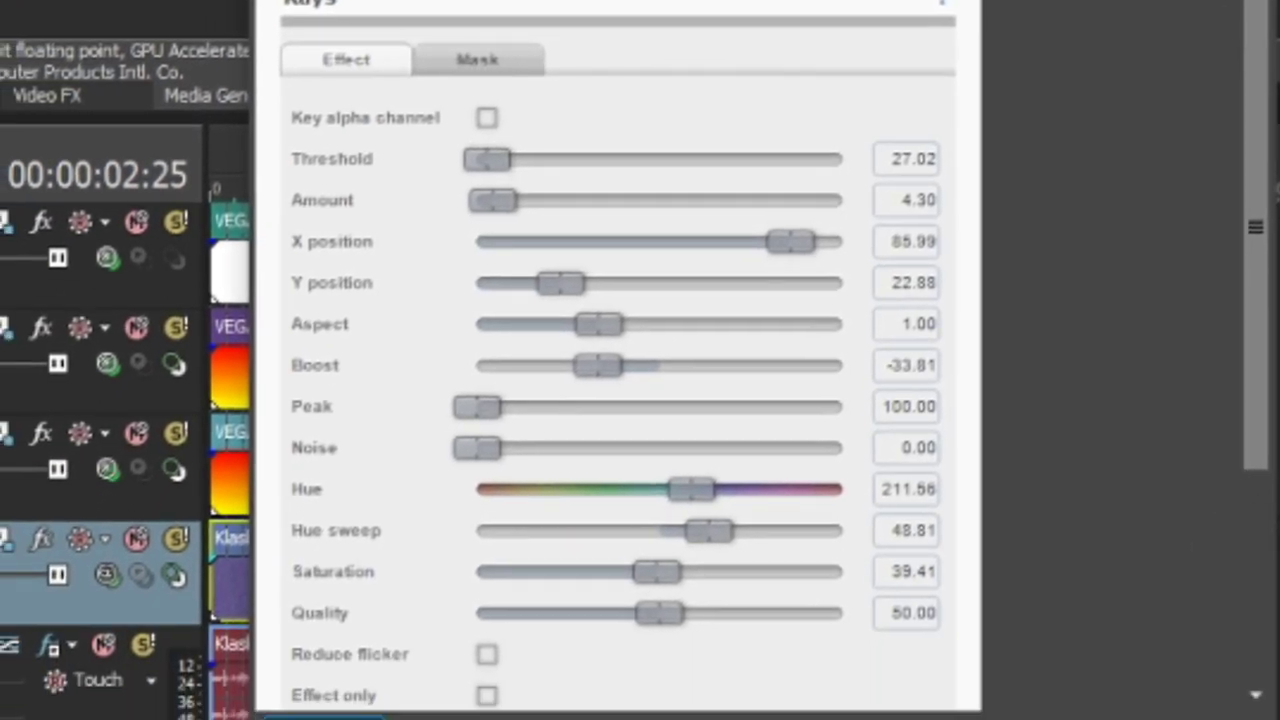
drag(1250, 110, 1257, 330)
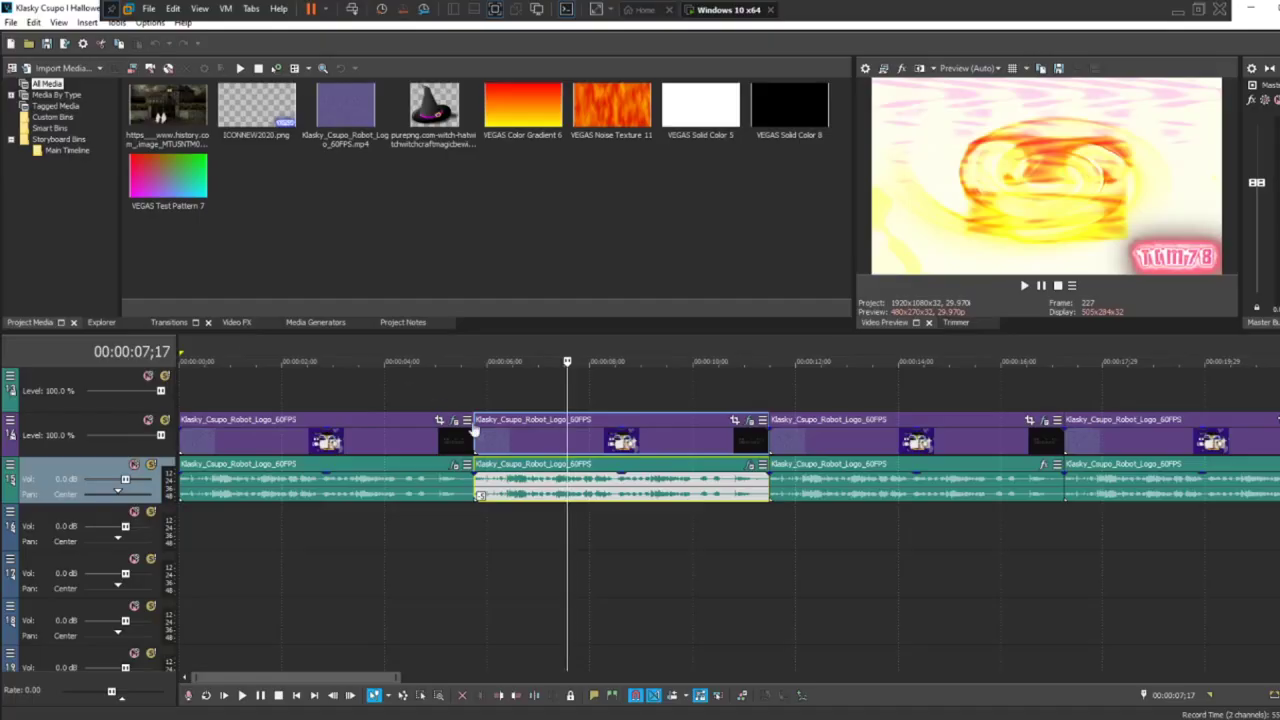
- Review the second logo clip's audio effect chain, covering MonstaChorus, ExpressFX Chorus, ExpressFX Stutter and Flange/Wah-Wah
right_click(503, 480)
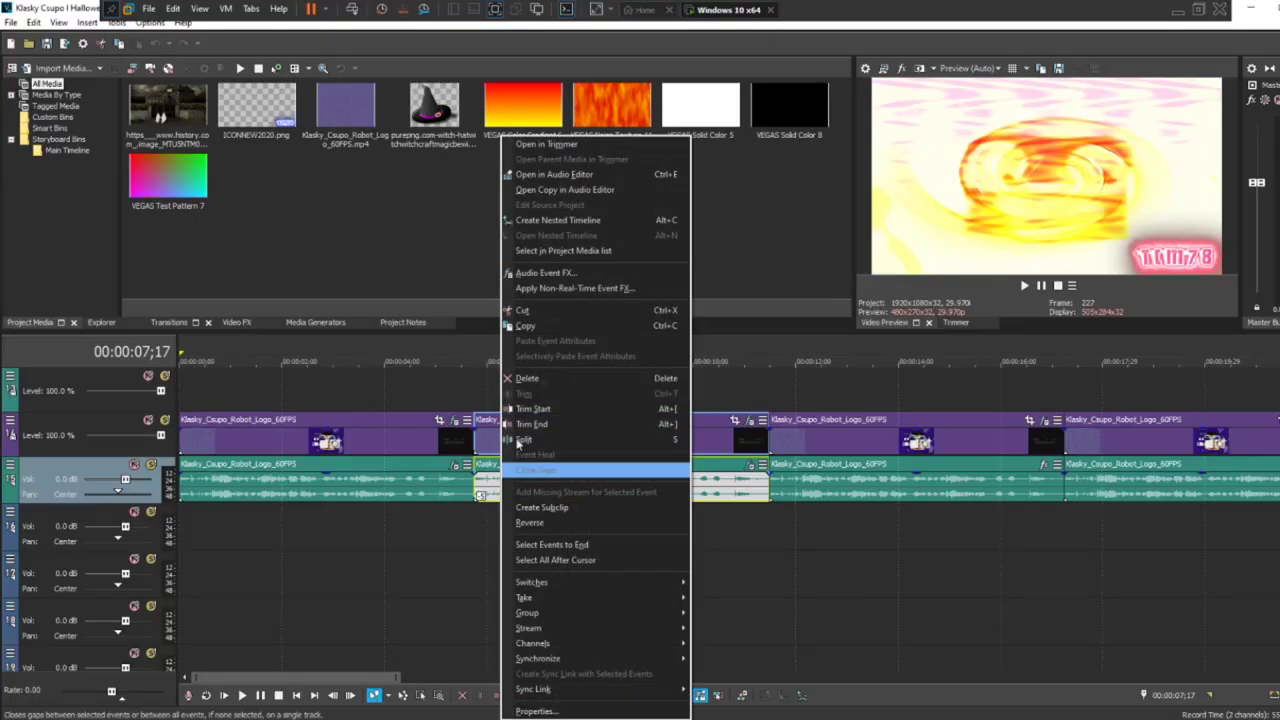
click(560, 272)
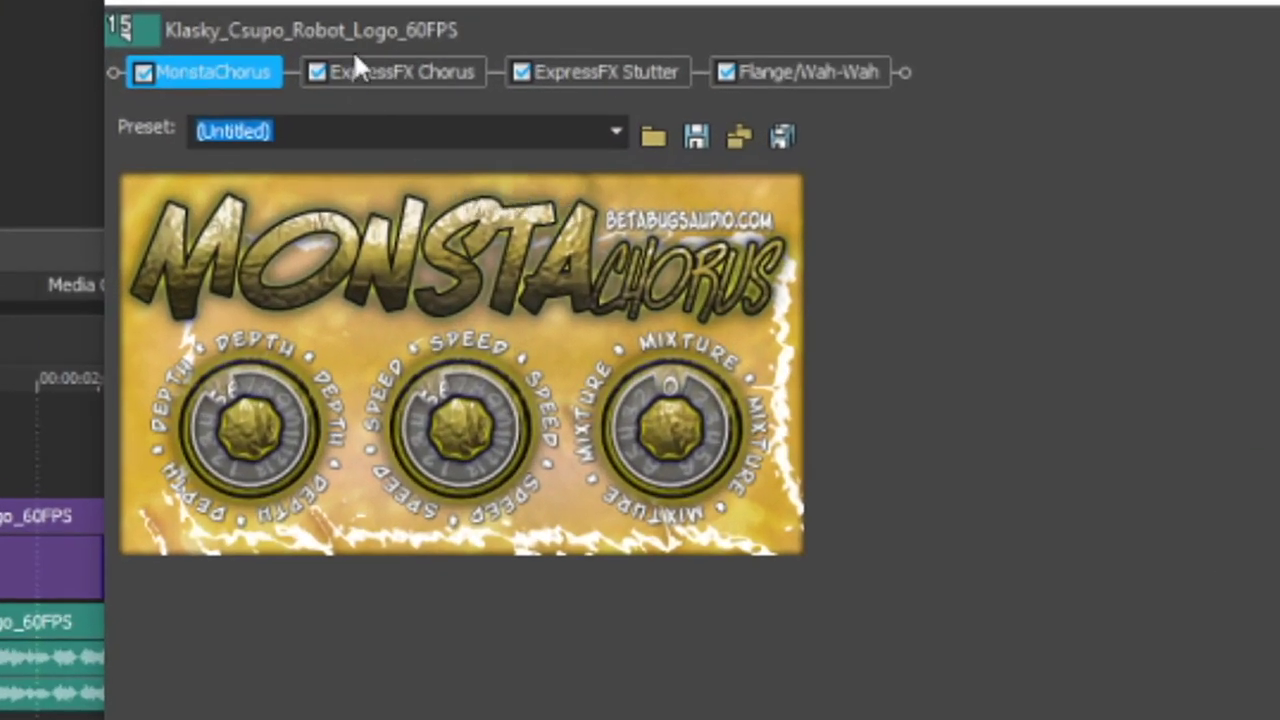
click(357, 72)
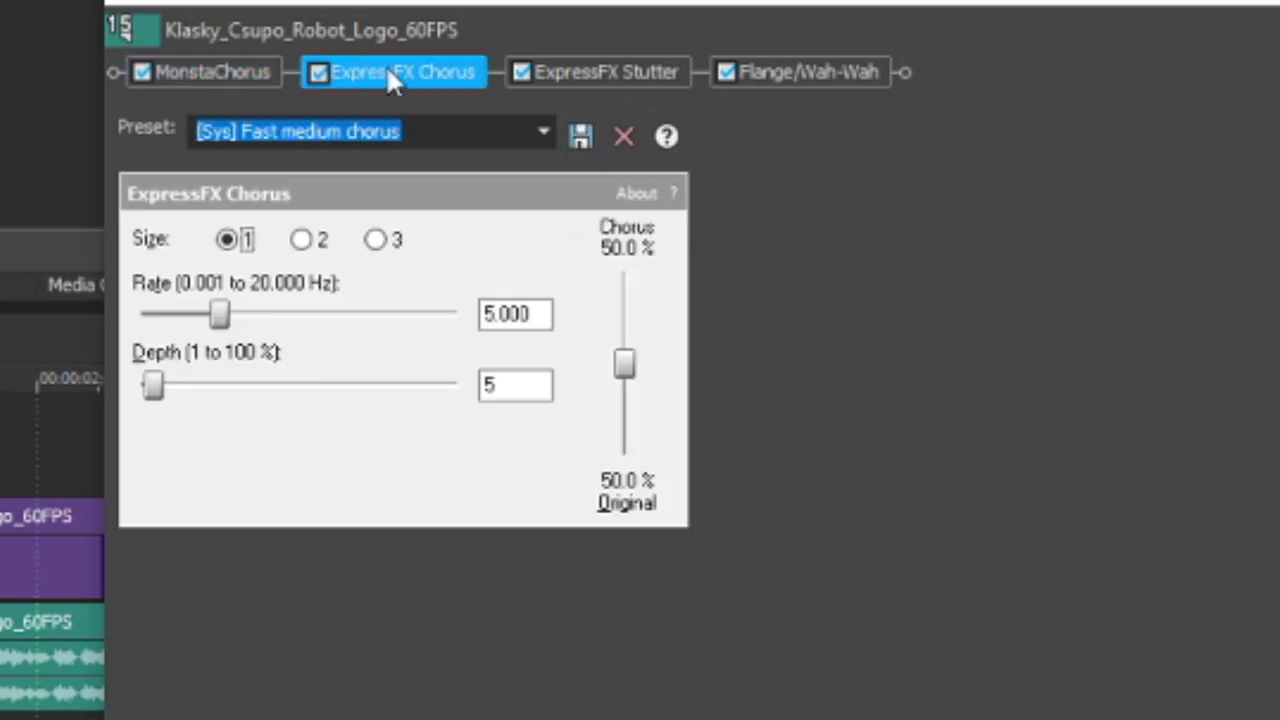
click(640, 74)
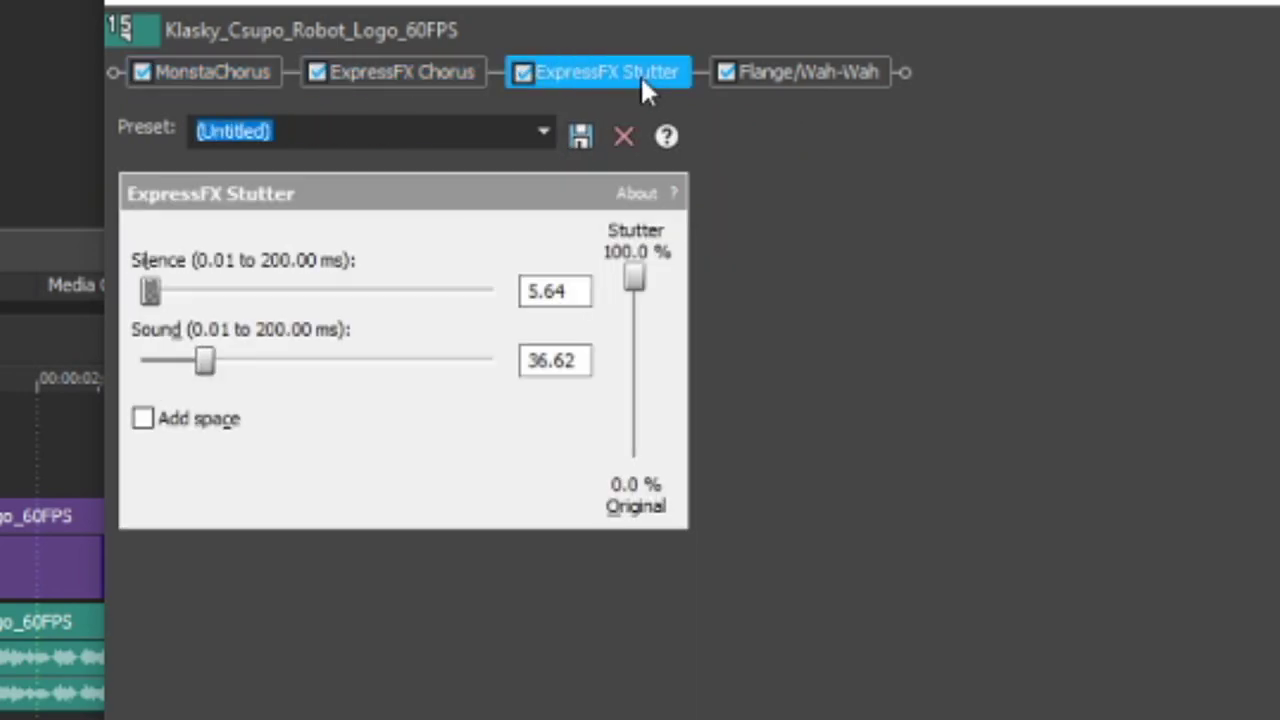
click(840, 76)
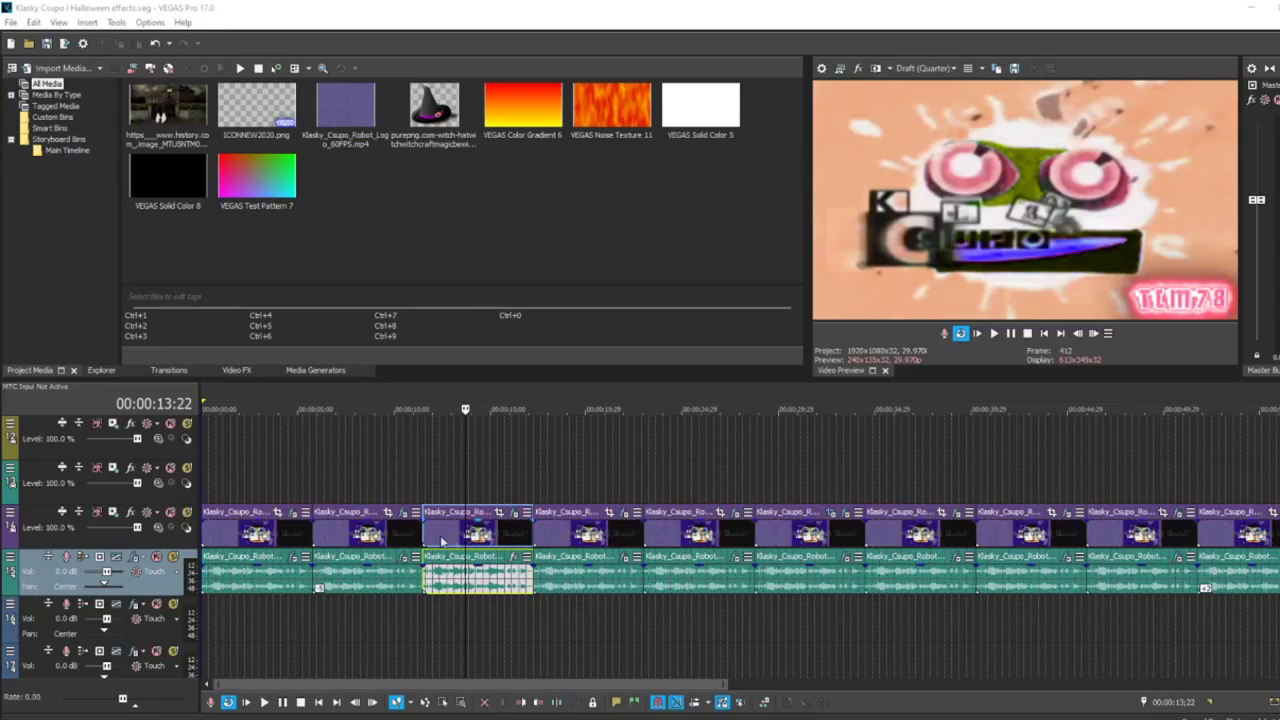
- Review the third logo clip's video effects: AAV ColorLab 6-vector, first HSL Adjust, Invert and second HSL Adjust
right_click(466, 578)
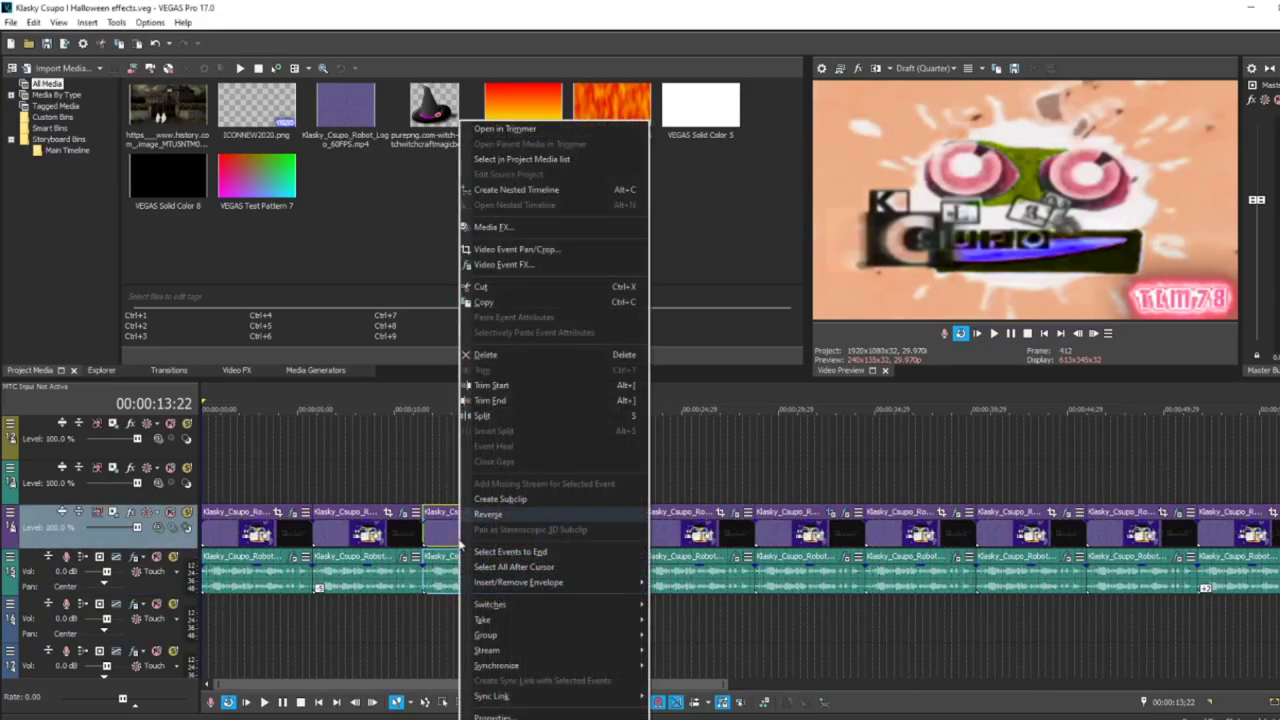
click(491, 263)
click(343, 163)
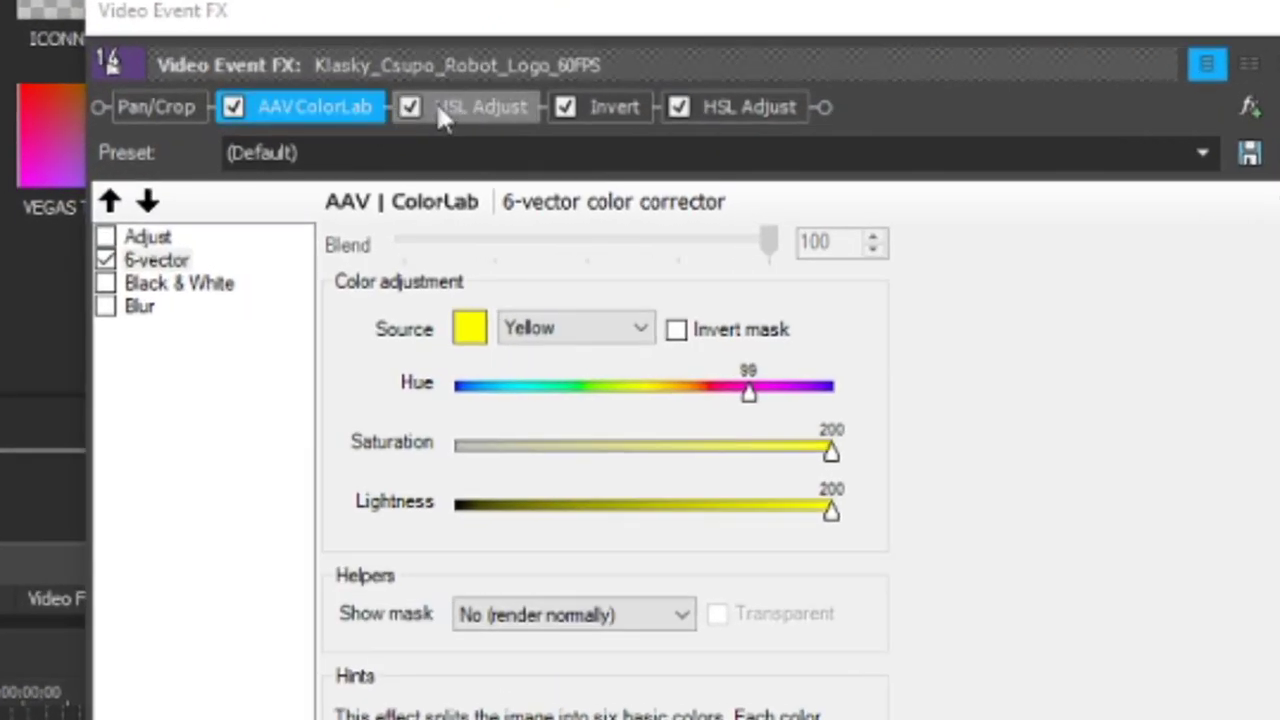
click(156, 260)
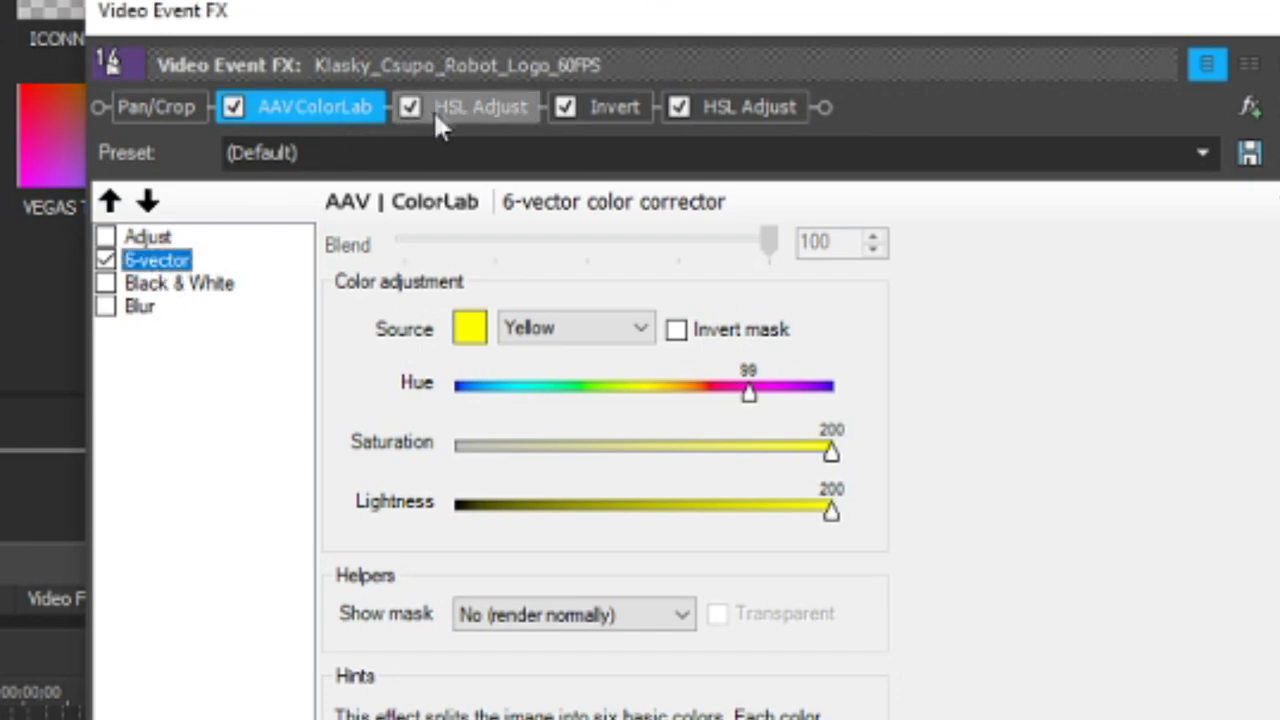
click(463, 113)
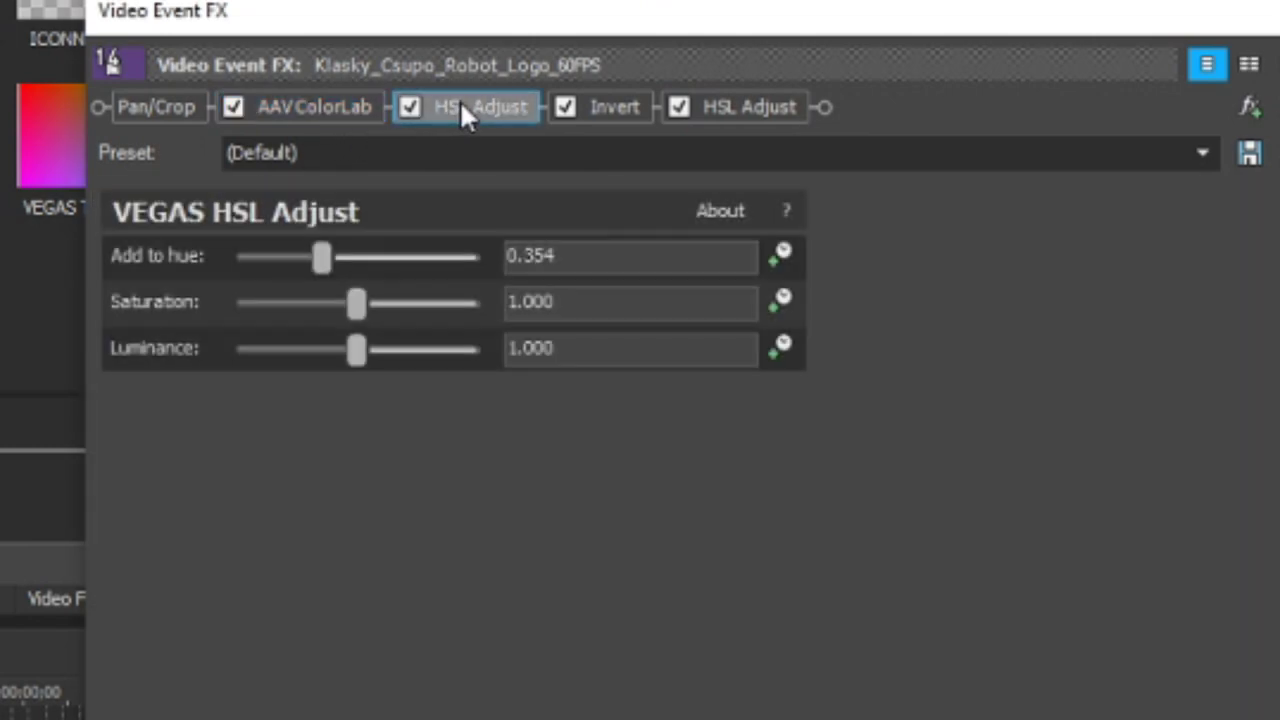
click(607, 110)
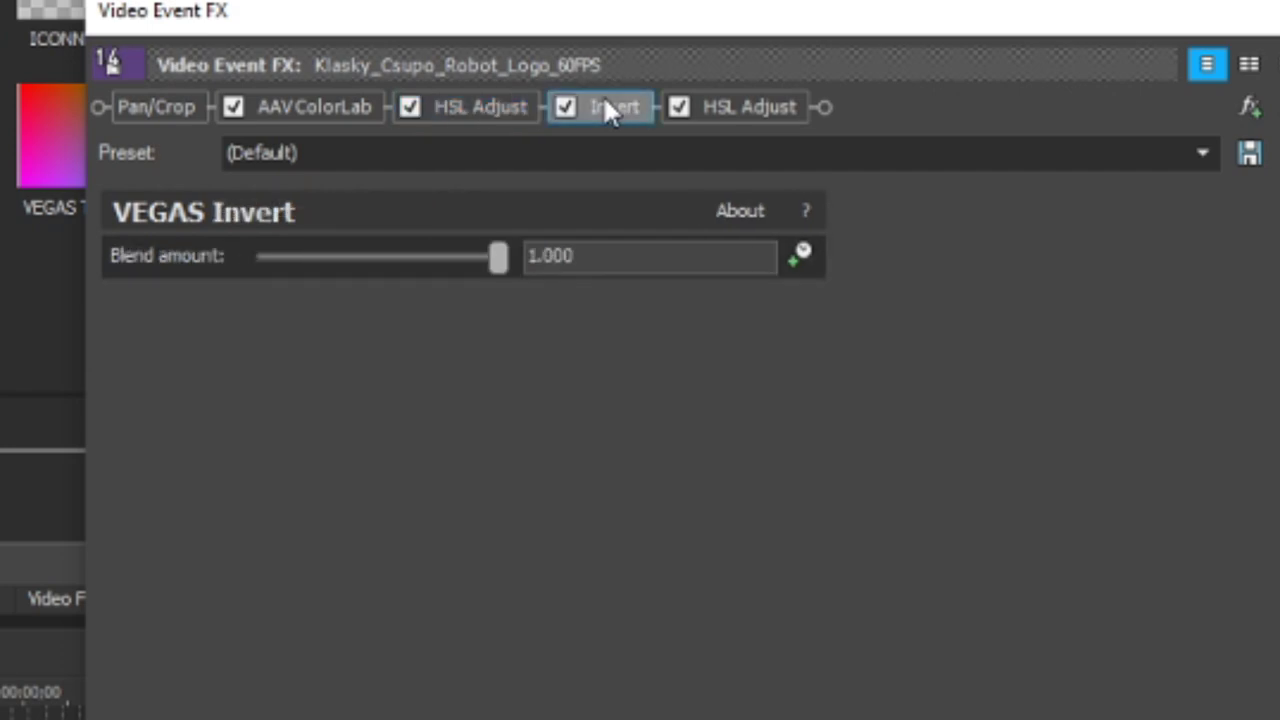
click(727, 95)
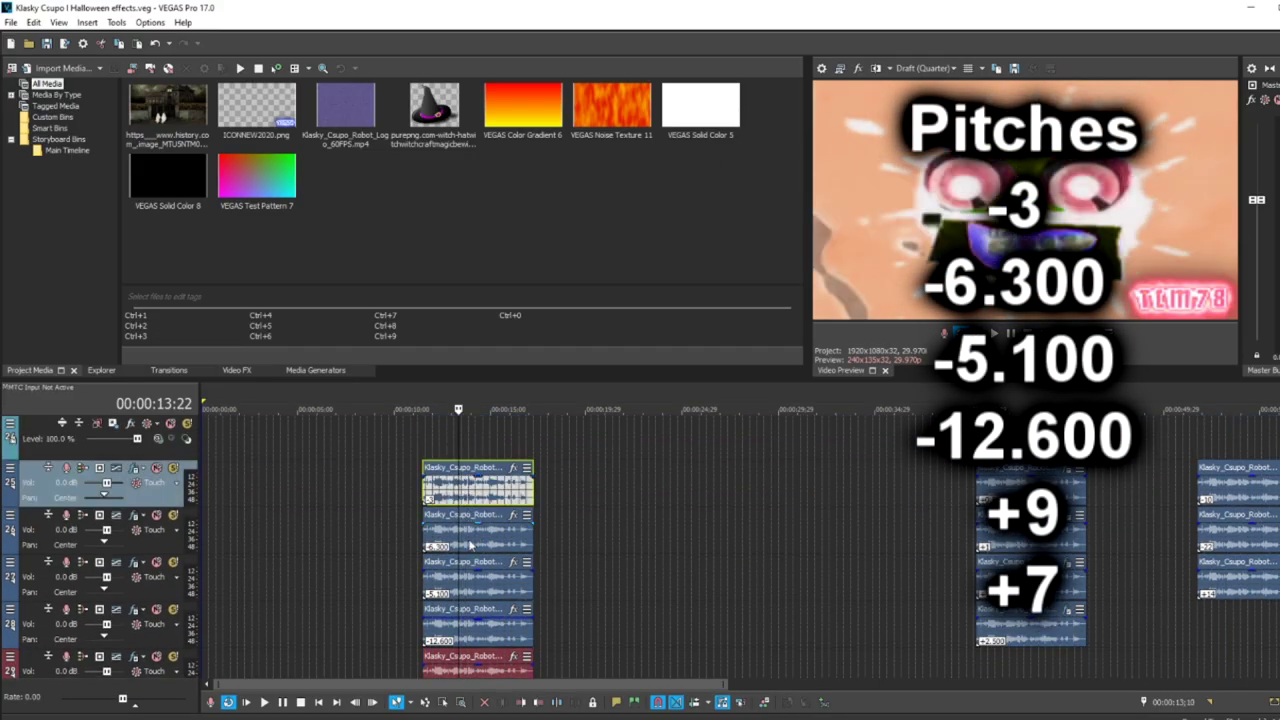
- Inspect the pitch shifts of the stacked audio copies on the tracks below the third logo clip
click(469, 542)
click(469, 582)
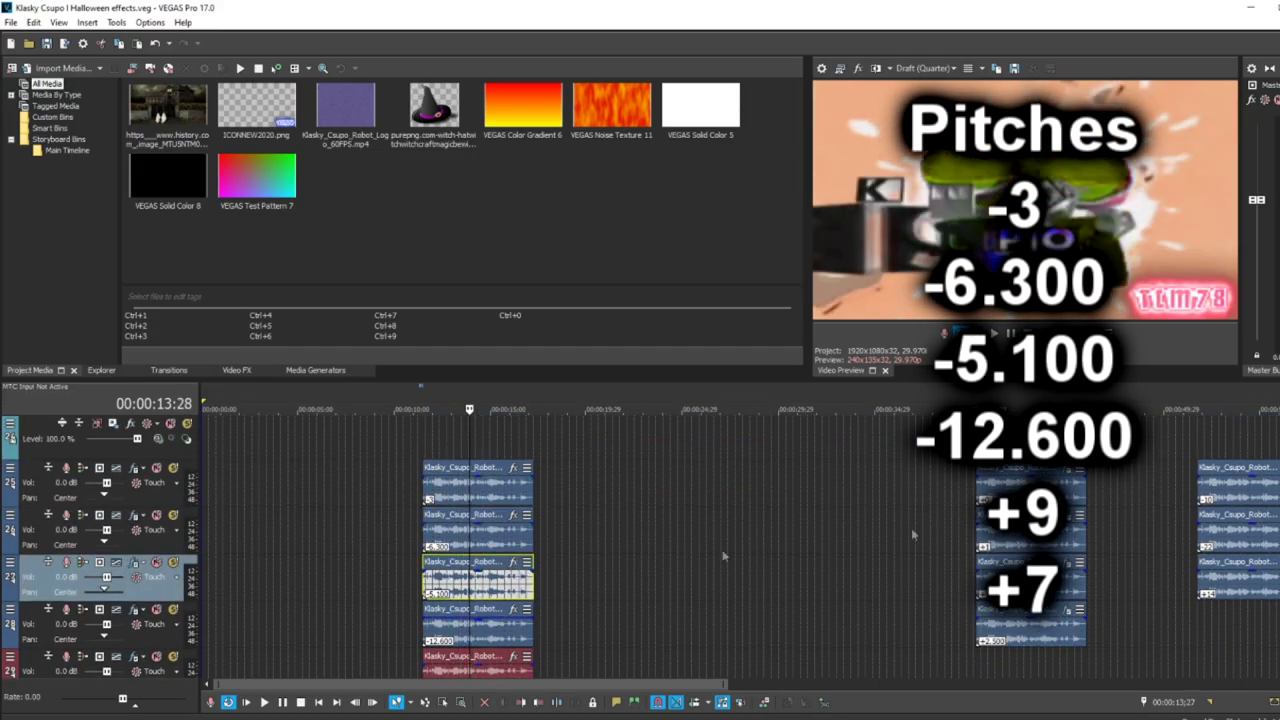
scroll(913, 536, down, 2)
click(464, 538)
click(442, 588)
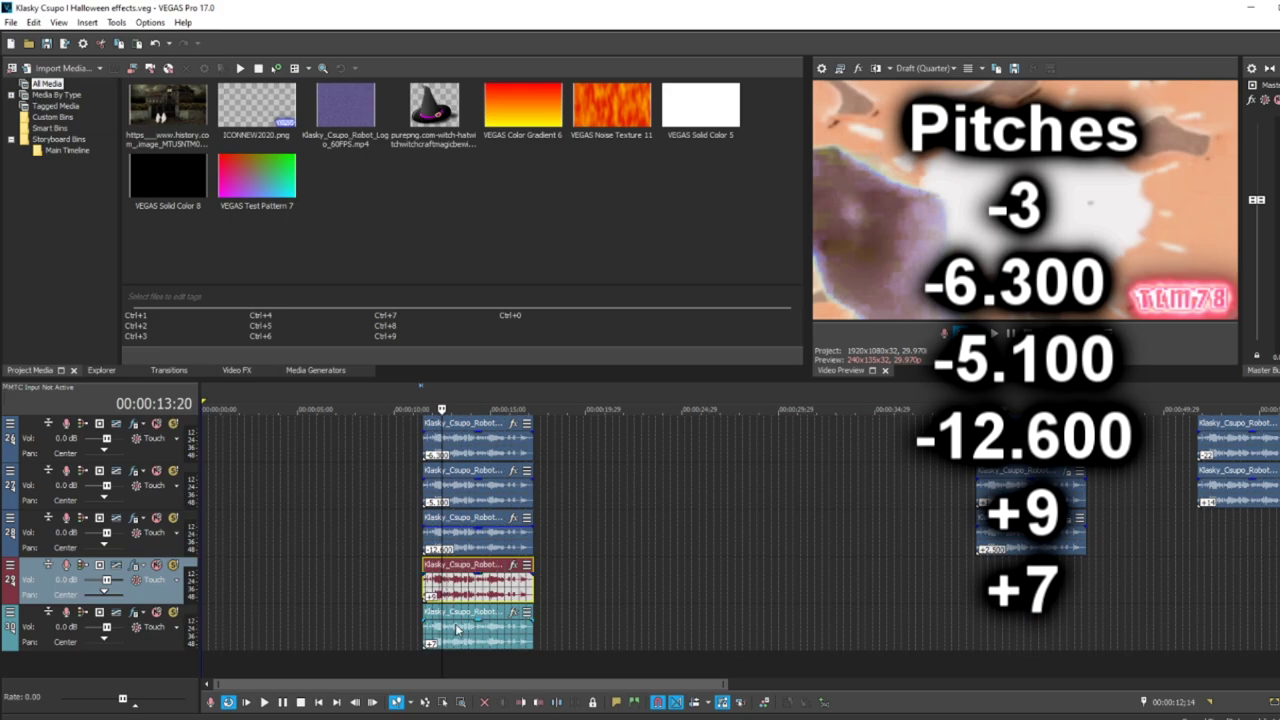
click(456, 628)
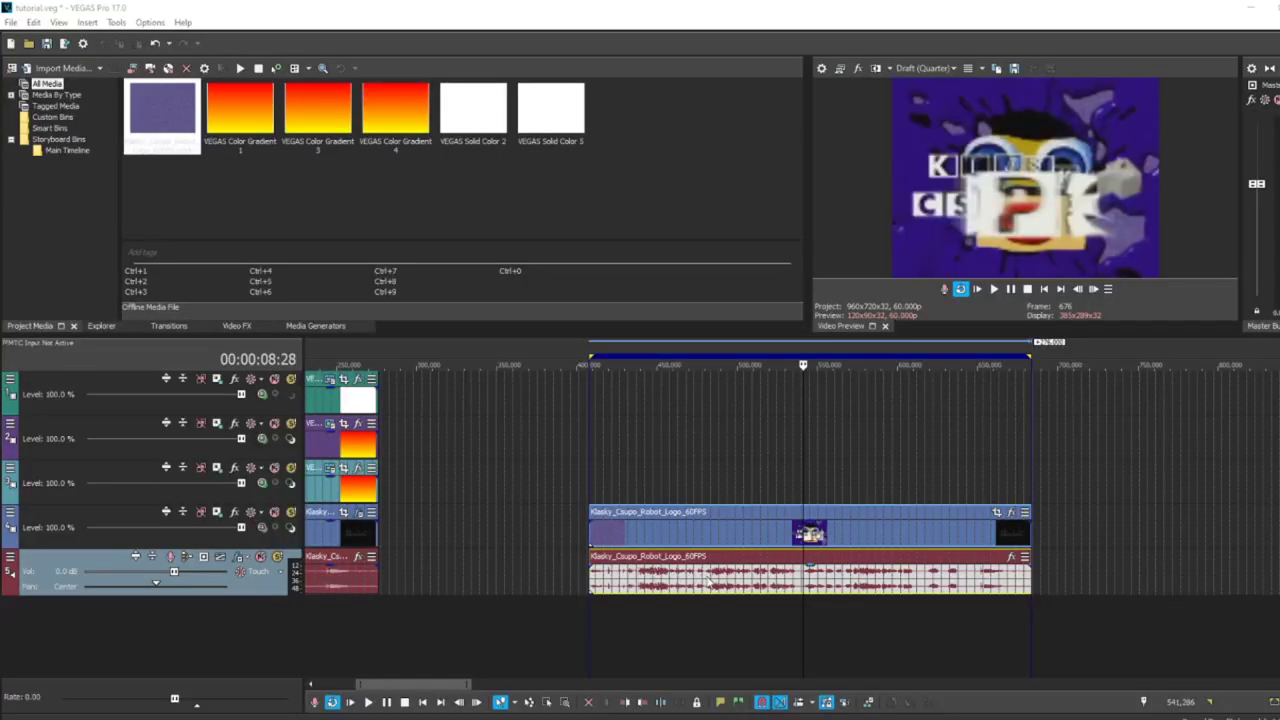
- Set the logo clip's audio event to the élastique time stretch/pitch shift method with Pro stretch attributes
click(708, 580)
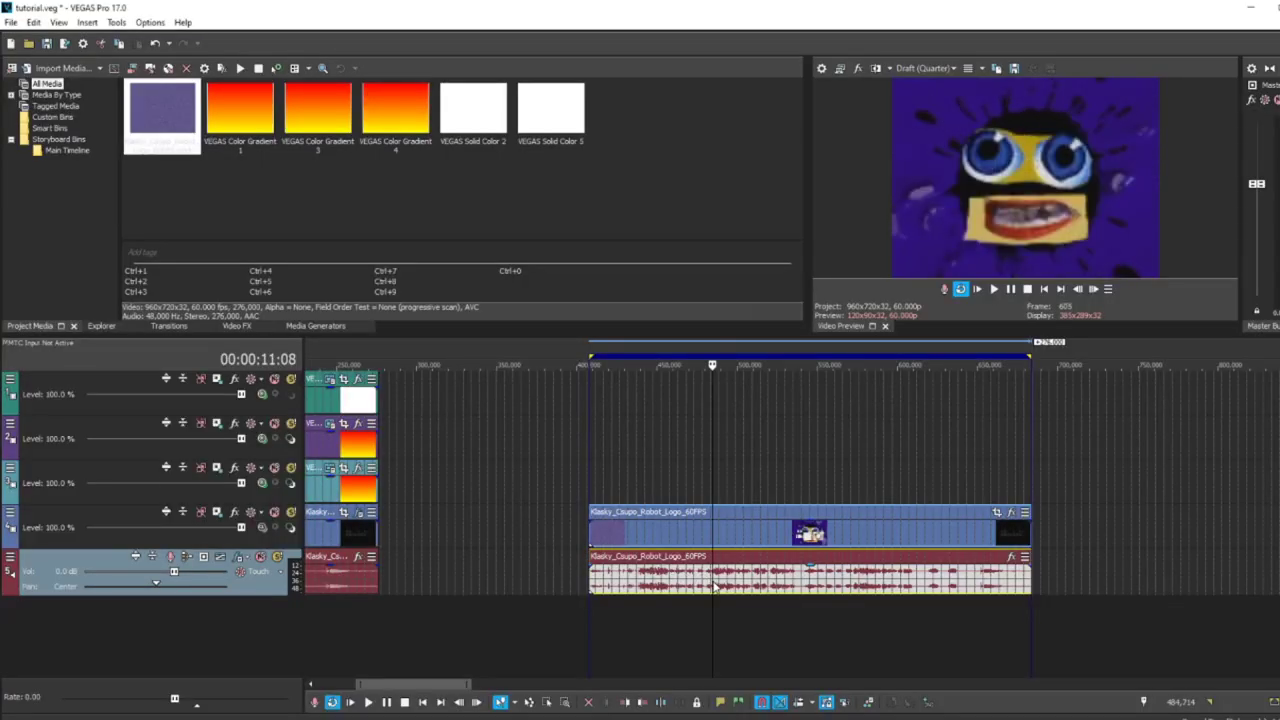
right_click(711, 583)
click(670, 586)
right_click(685, 588)
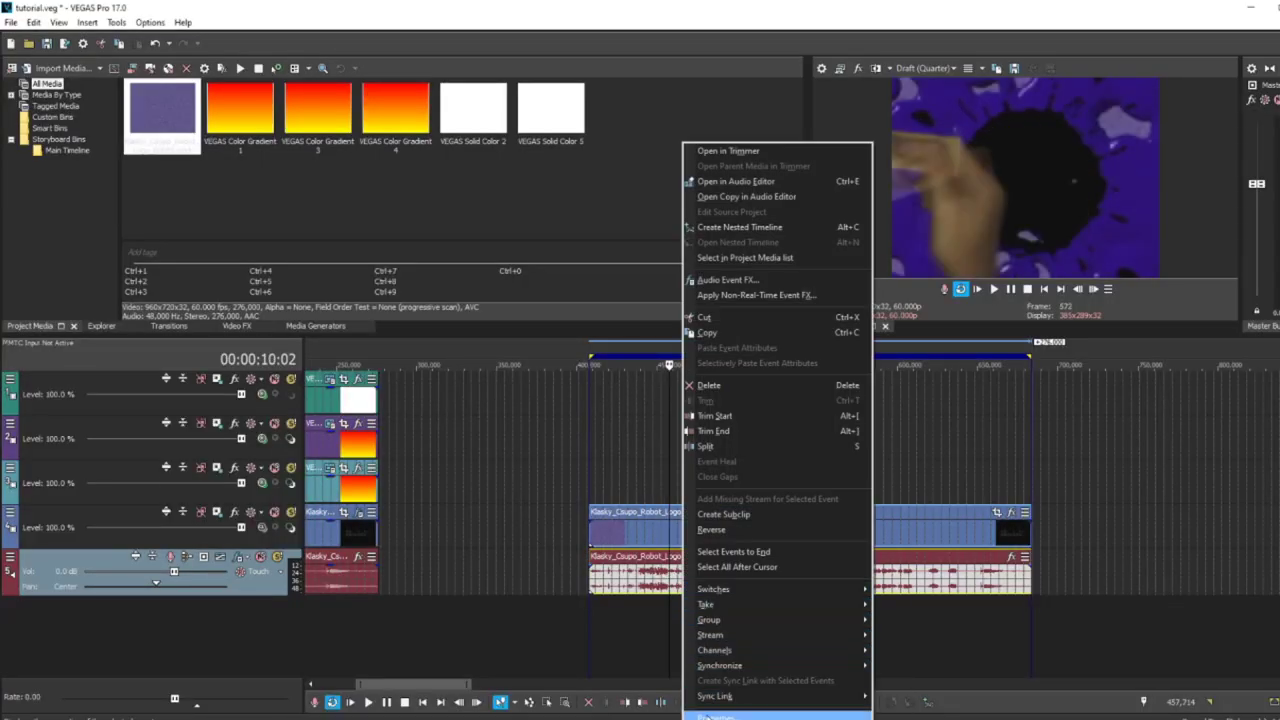
click(720, 713)
click(648, 294)
click(651, 315)
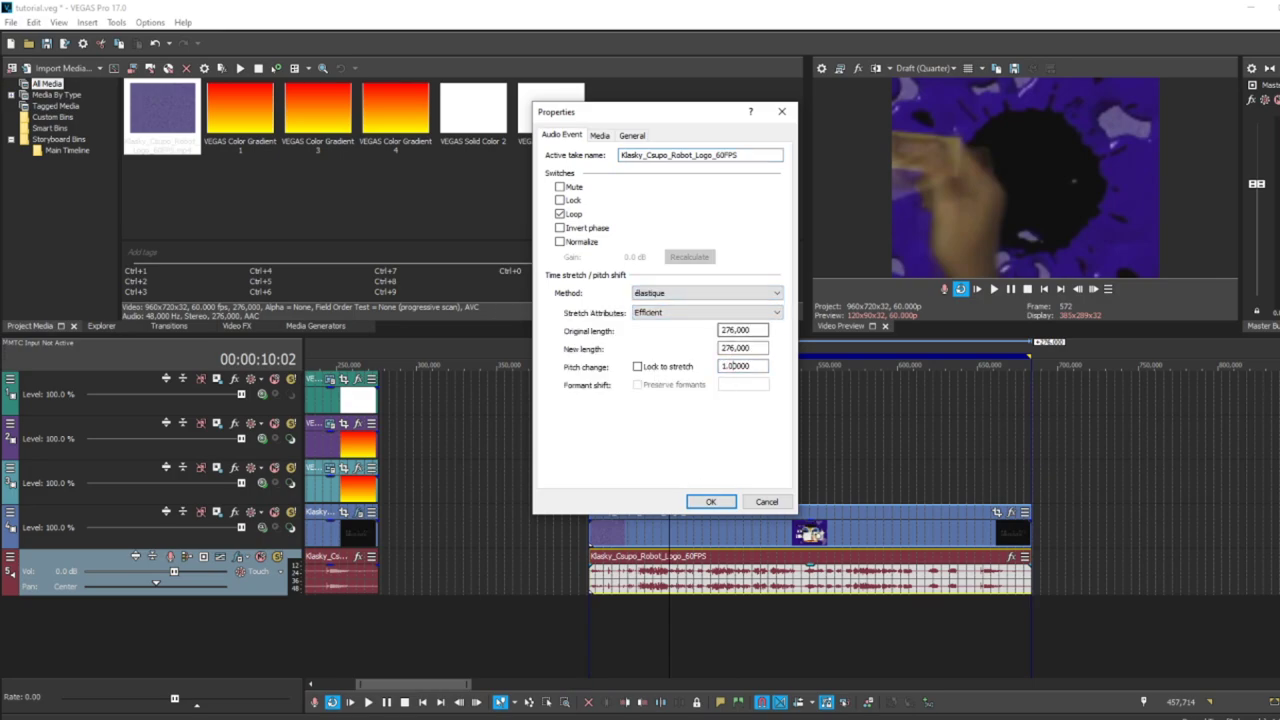
click(658, 313)
click(660, 322)
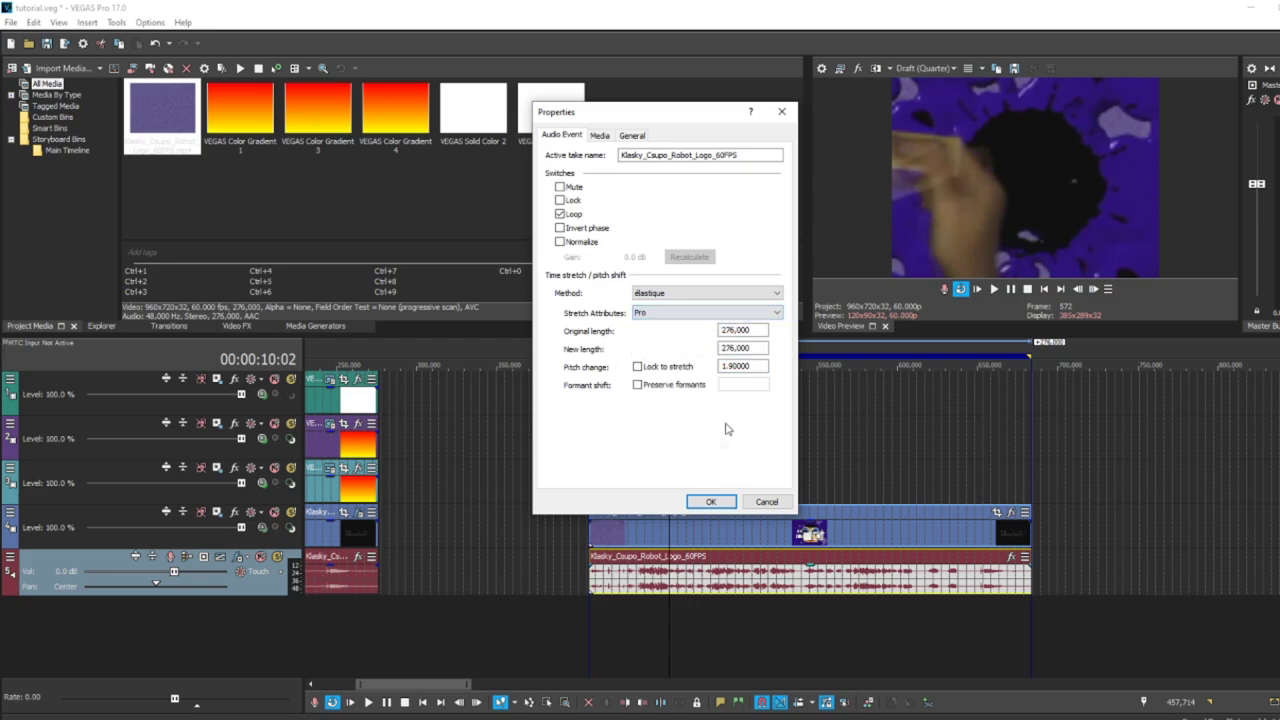
click(710, 501)
click(619, 590)
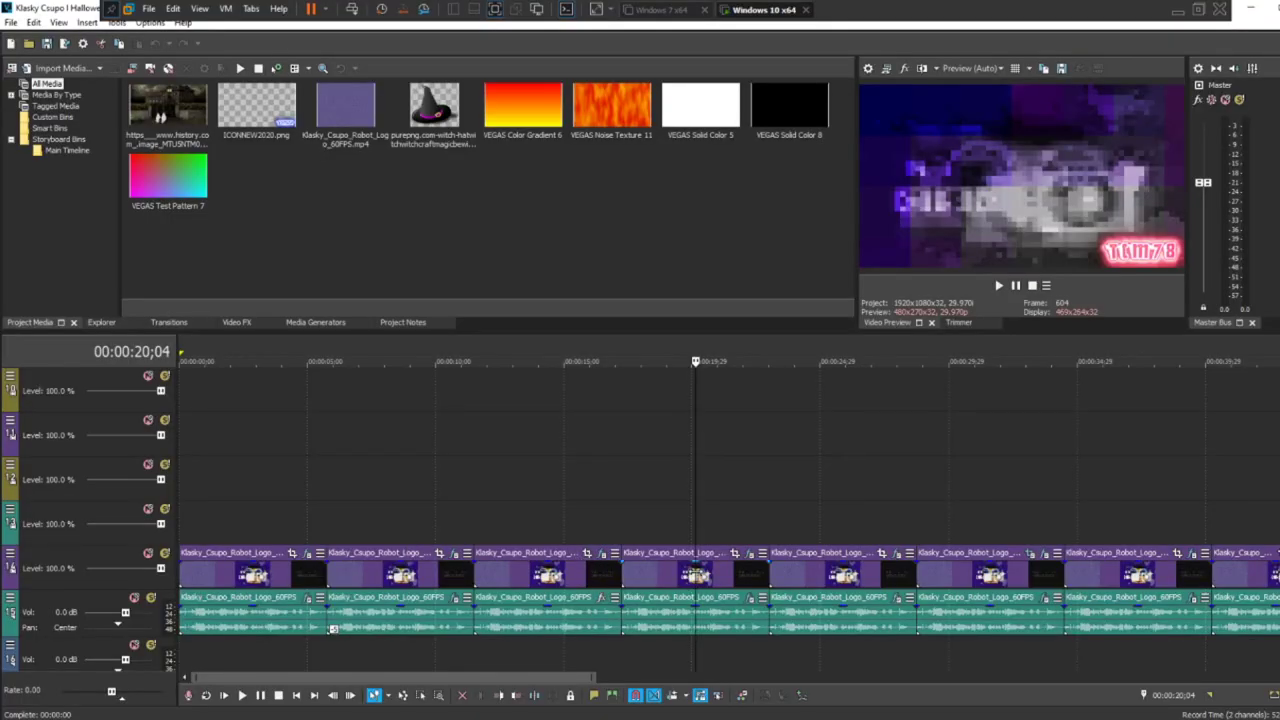
- Examine the settings of both uni.Glitch effects in the fourth logo clip's video effect chain, down to Random Seed
right_click(663, 575)
click(745, 257)
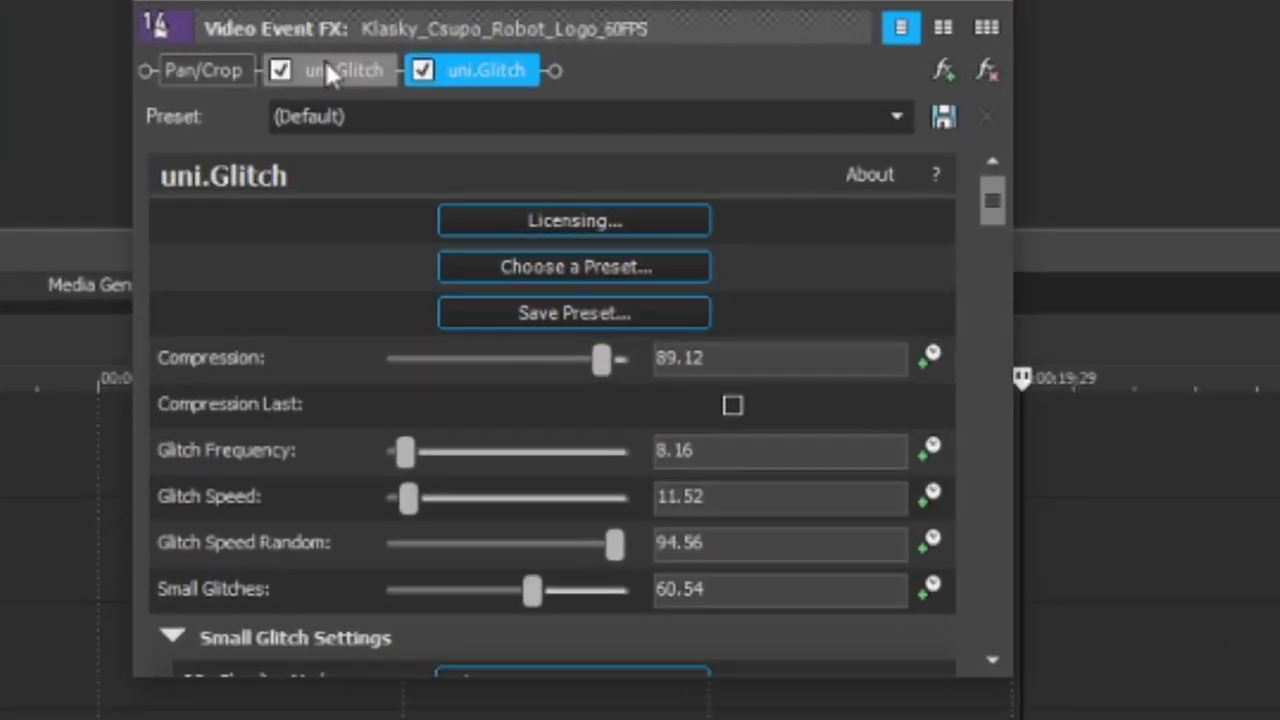
click(403, 219)
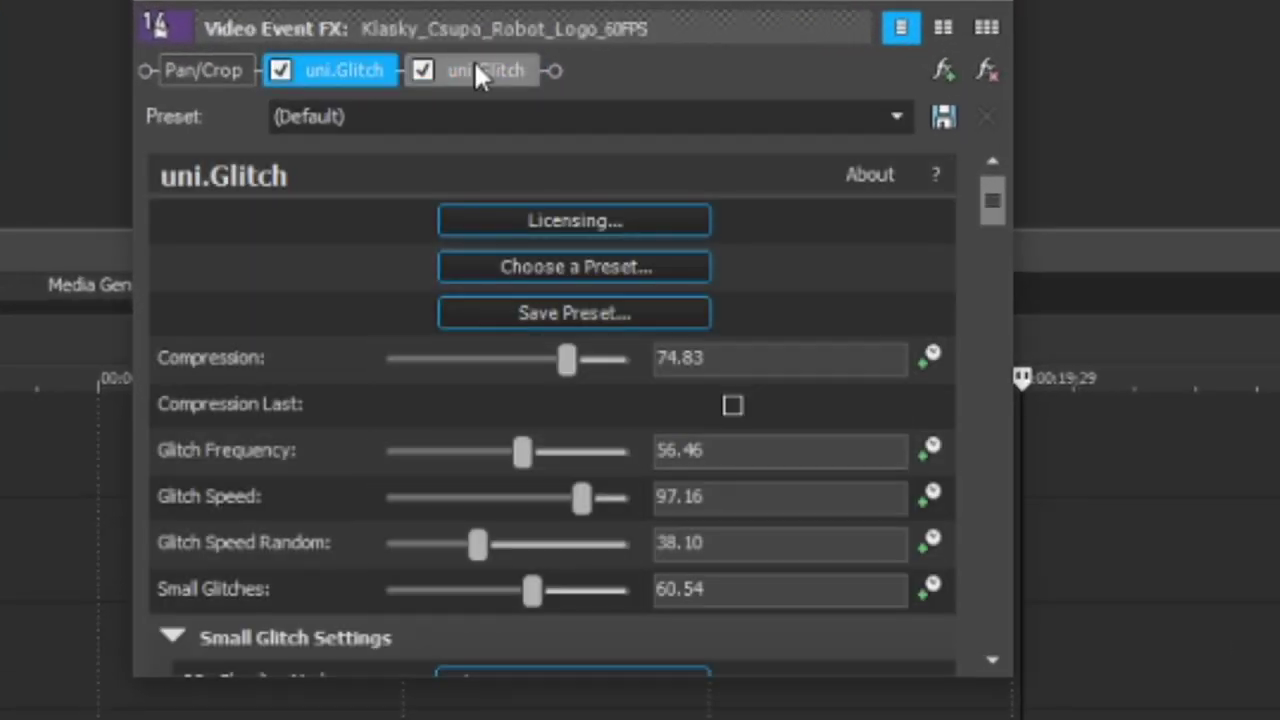
drag(990, 198, 1044, 672)
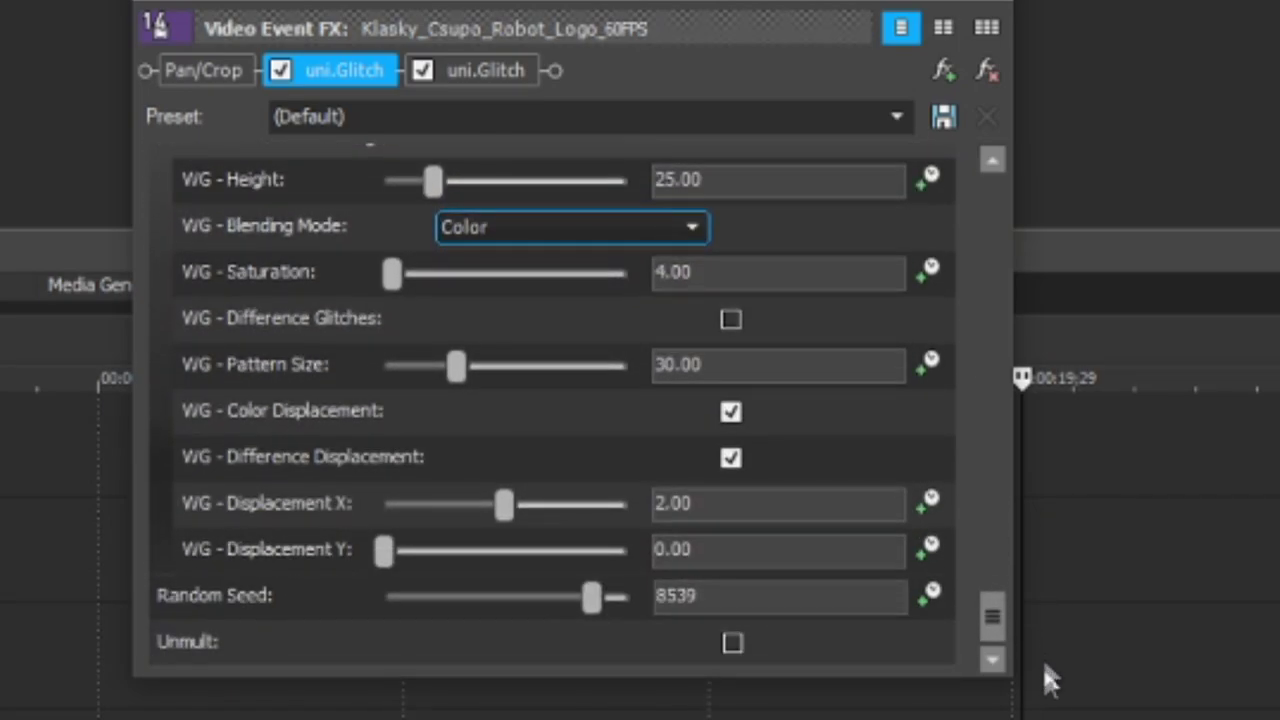
click(514, 62)
drag(996, 612, 1003, 650)
click(771, 137)
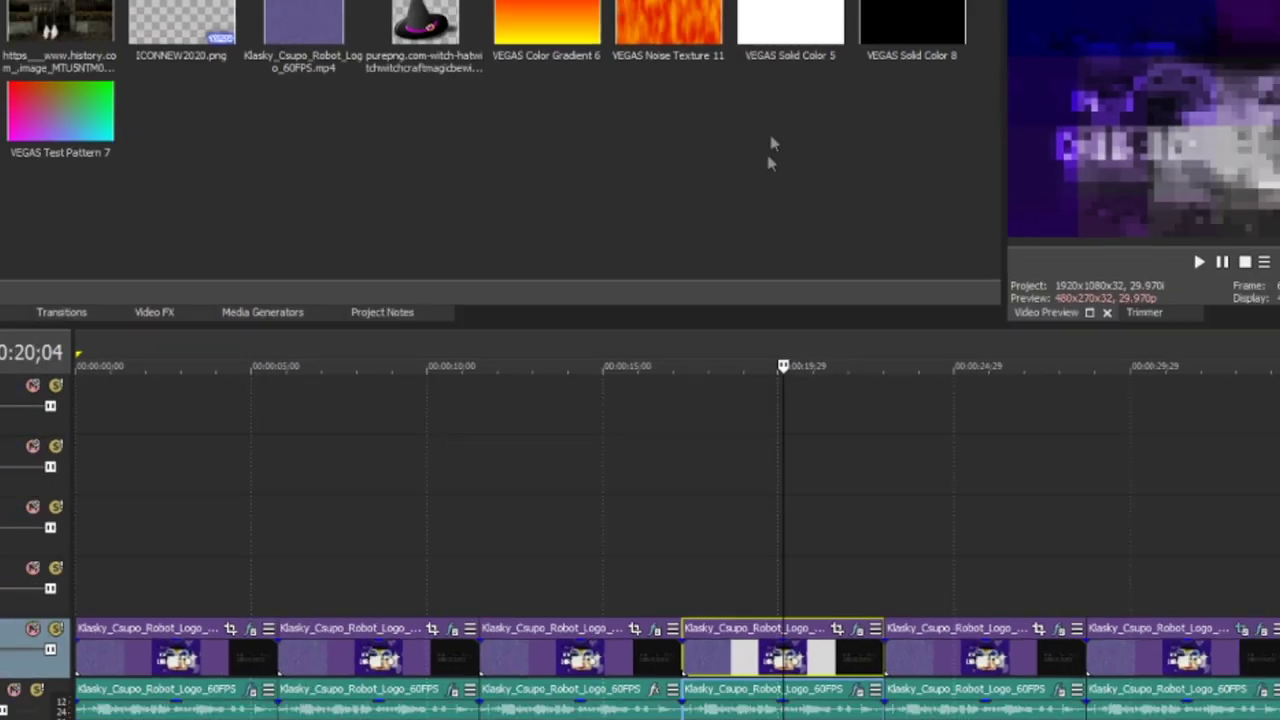
- Open the fourth logo clip's audio event effects to review their settings
click(700, 621)
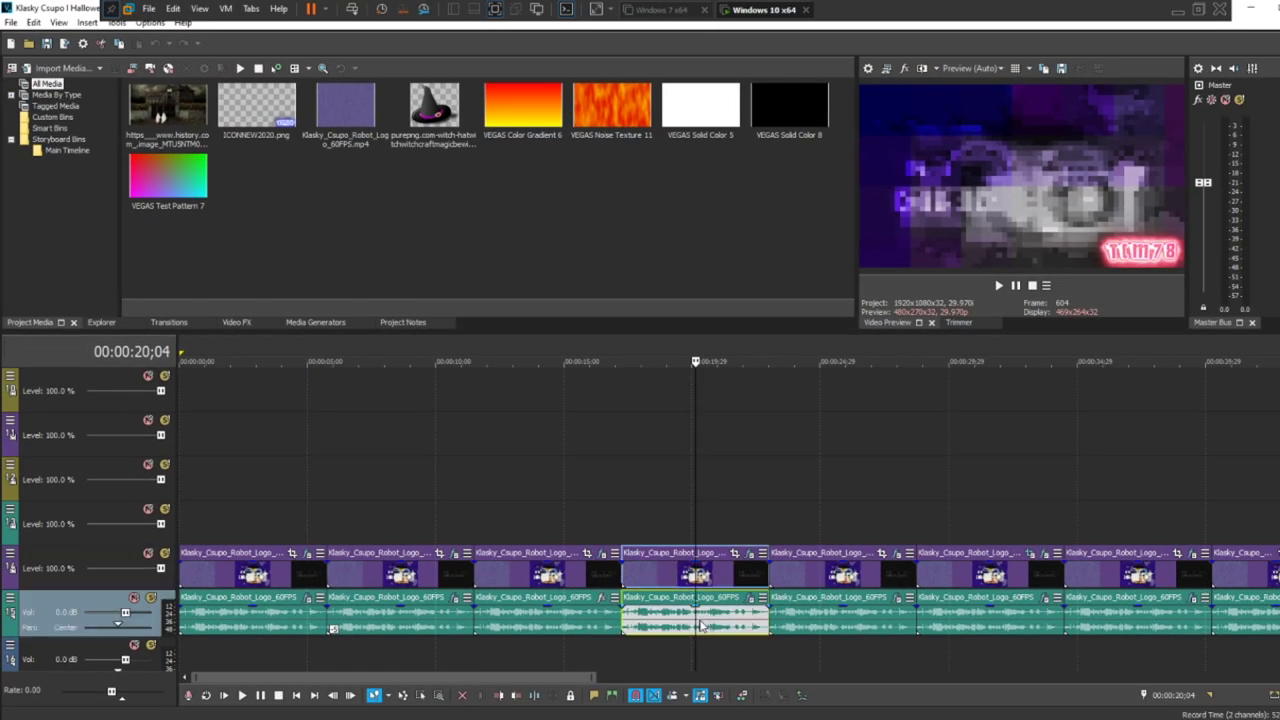
right_click(702, 626)
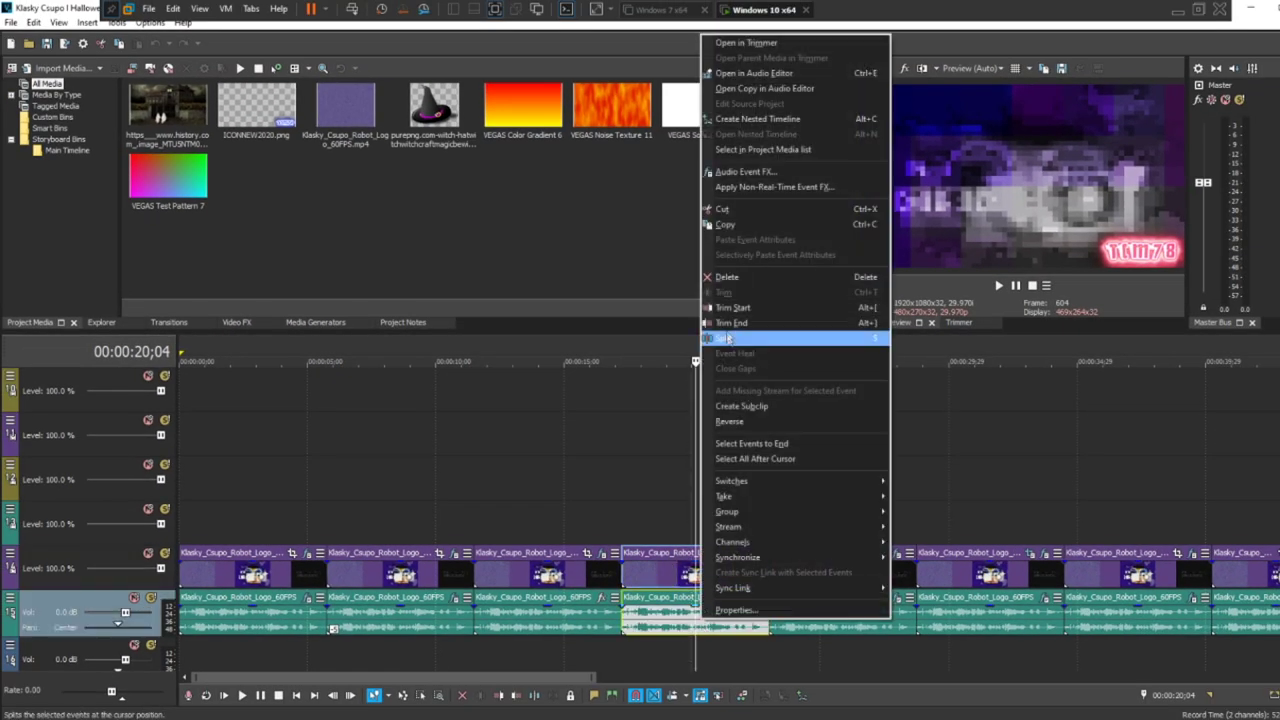
click(735, 176)
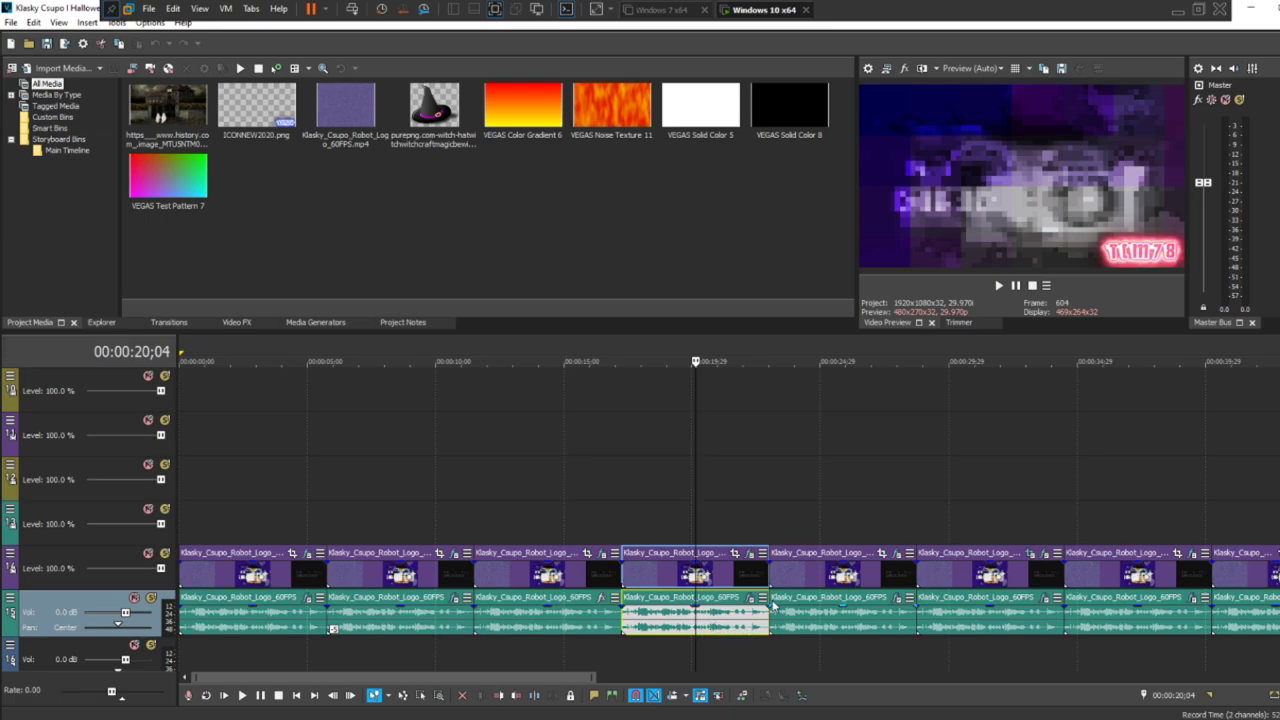
- Review the fifth logo clip's video effects, checking each Gradient Map color point and the Glow settings
click(832, 578)
right_click(833, 578)
click(877, 257)
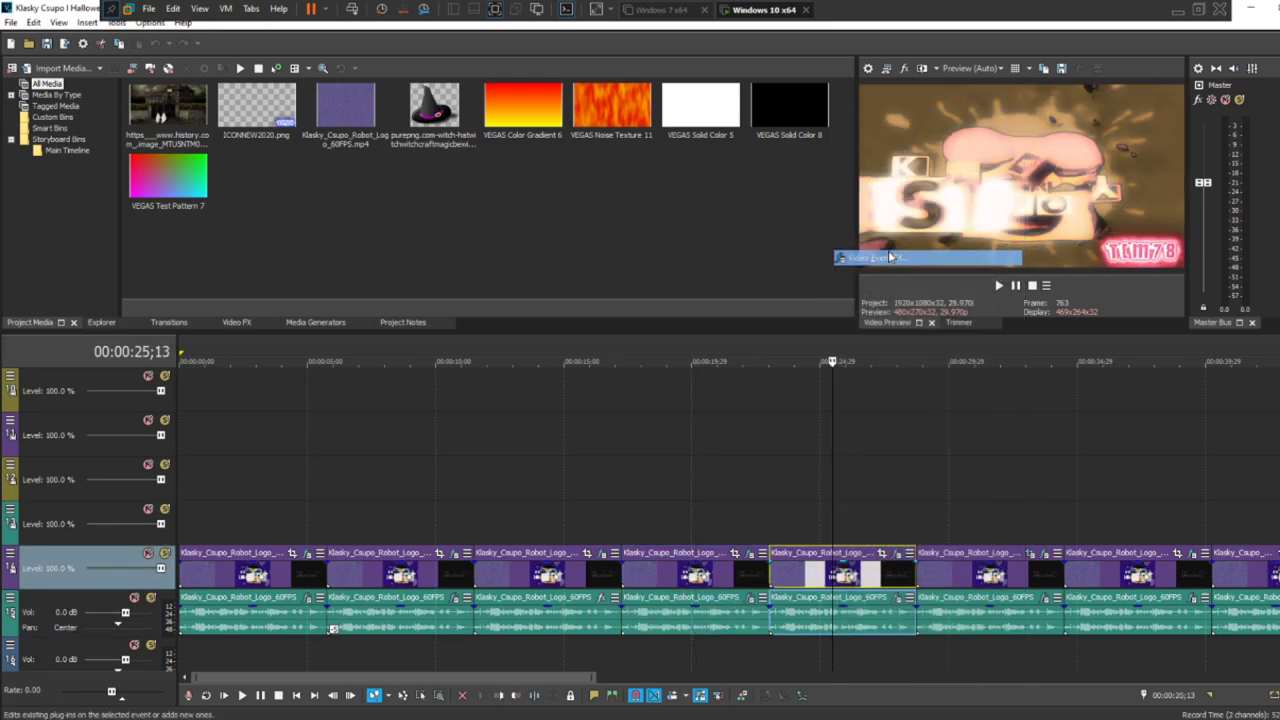
click(410, 234)
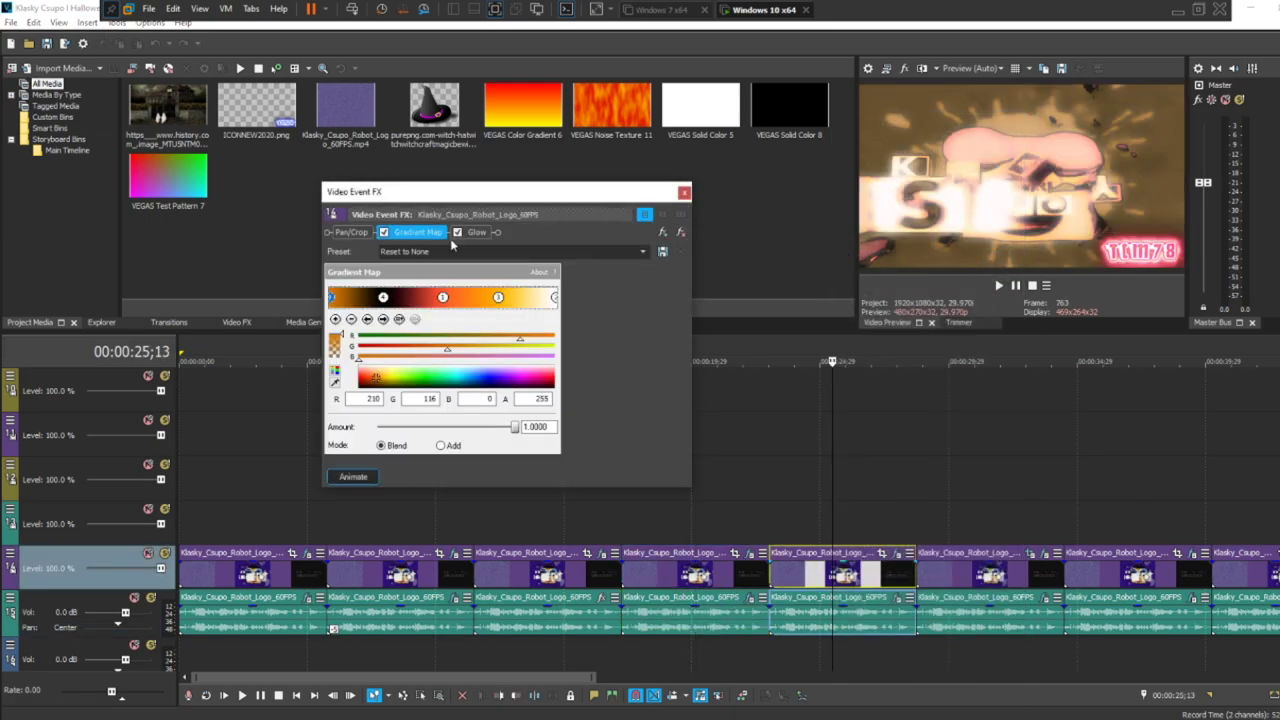
click(383, 298)
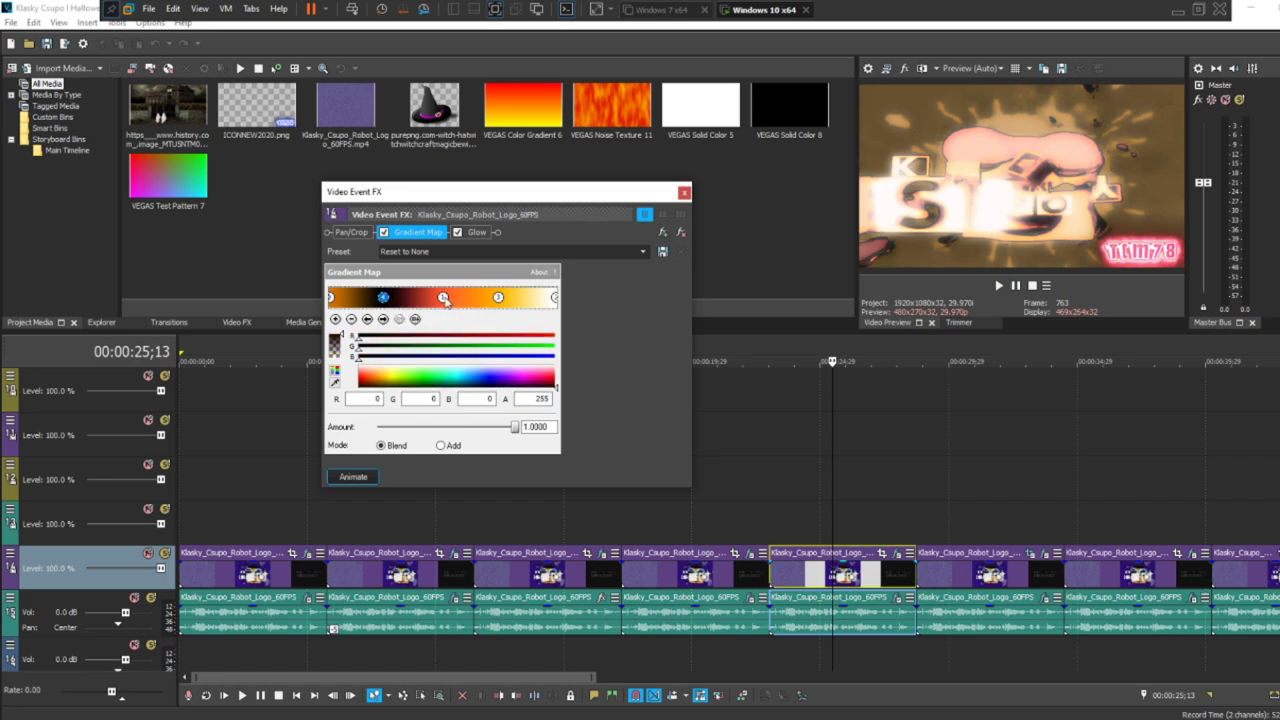
click(443, 298)
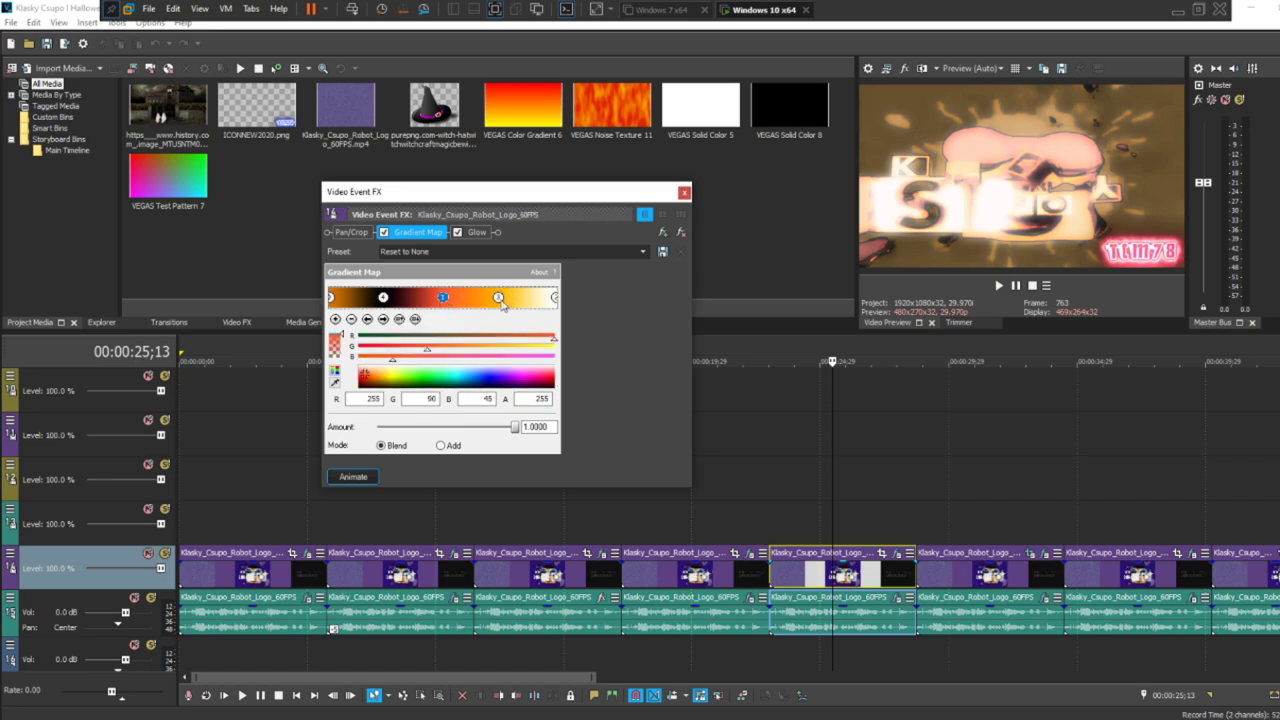
click(498, 298)
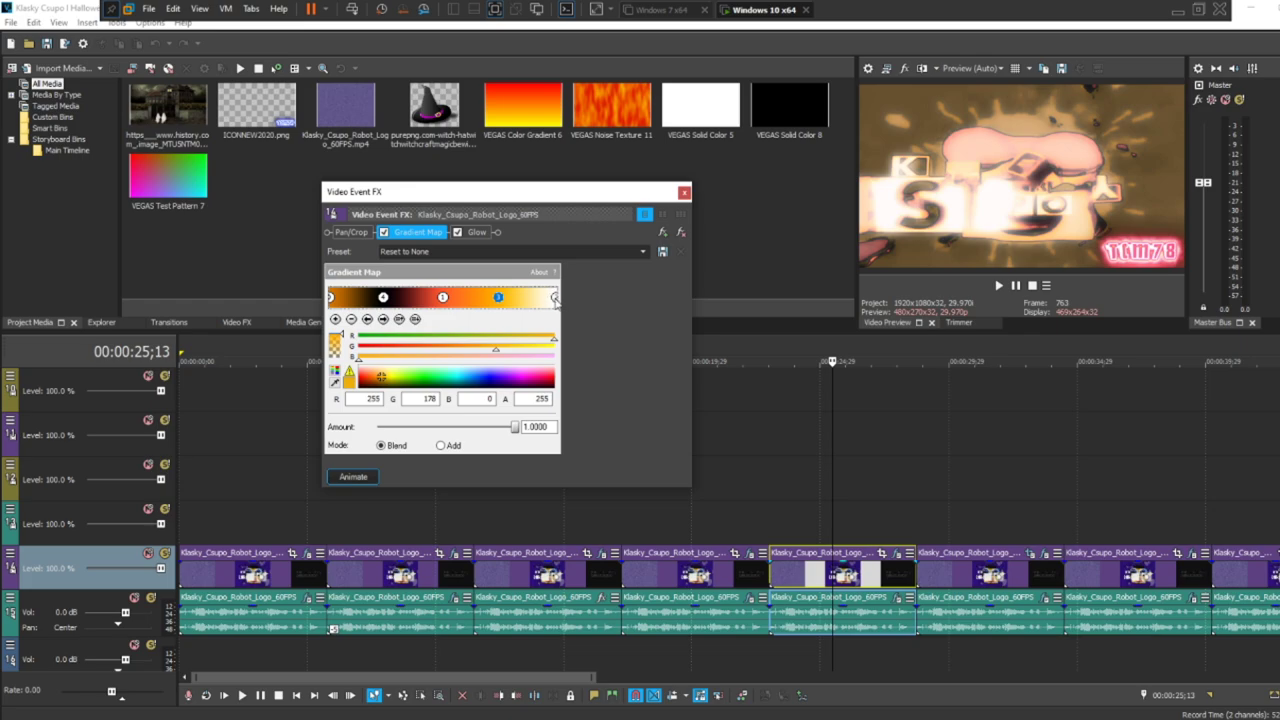
click(555, 298)
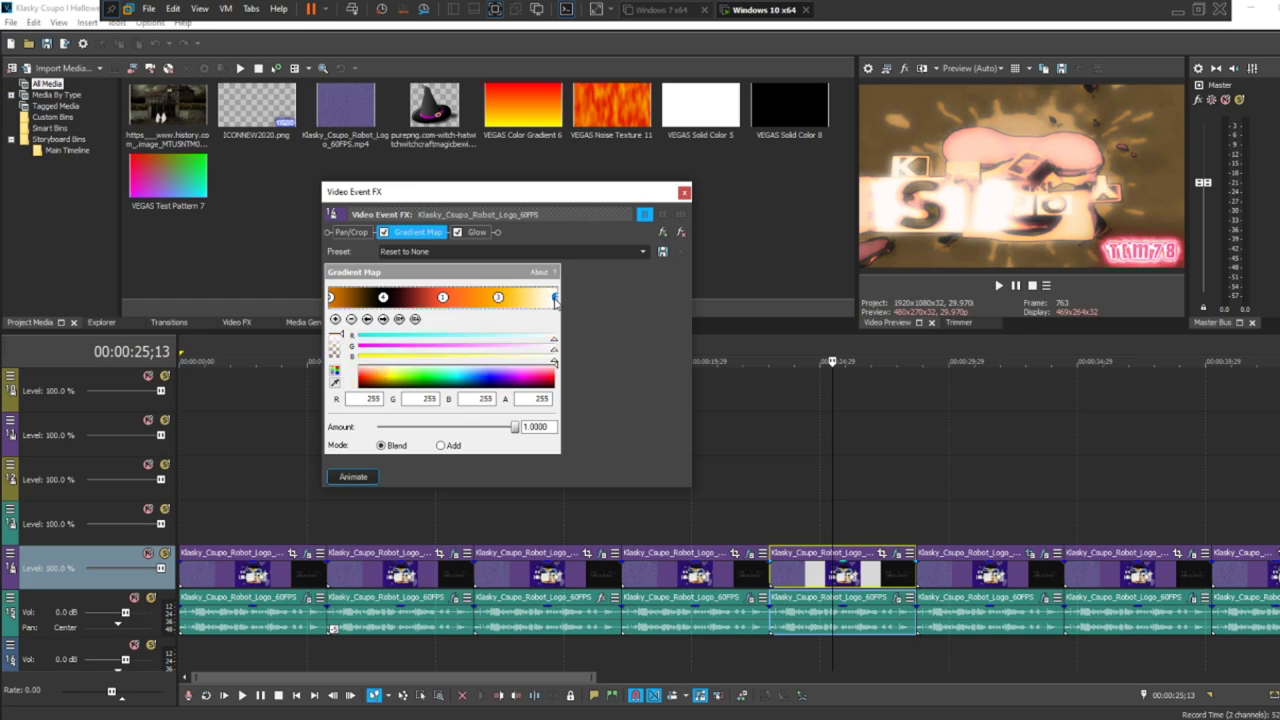
click(477, 232)
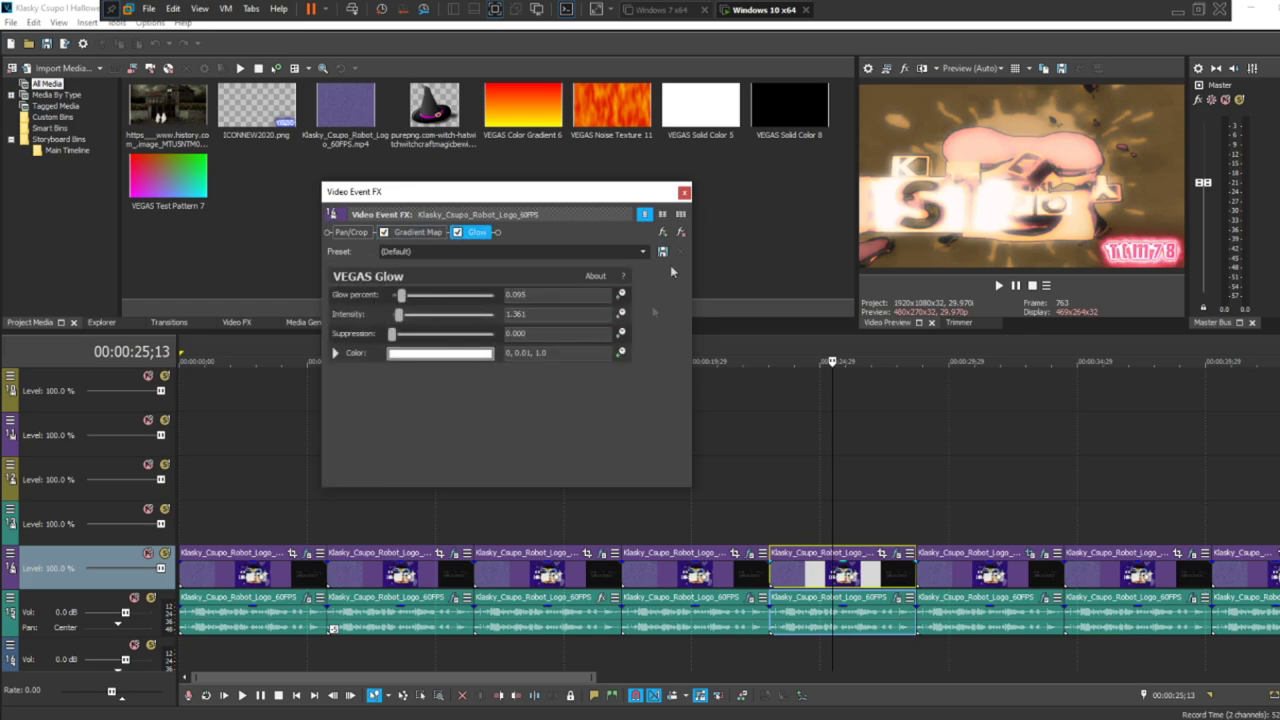
click(684, 193)
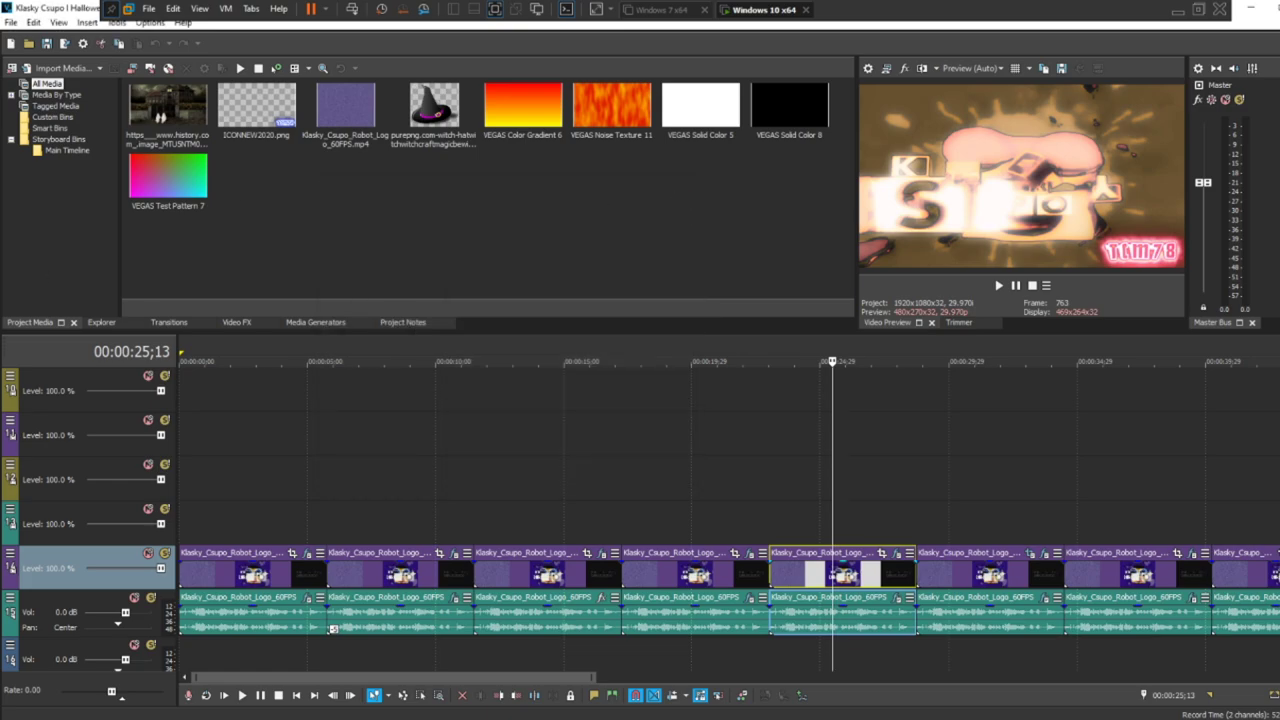
- Review the fifth logo clip's audio event effects, checking the Phasa phaser and both vocoder plug-ins in the chain
right_click(858, 614)
click(906, 166)
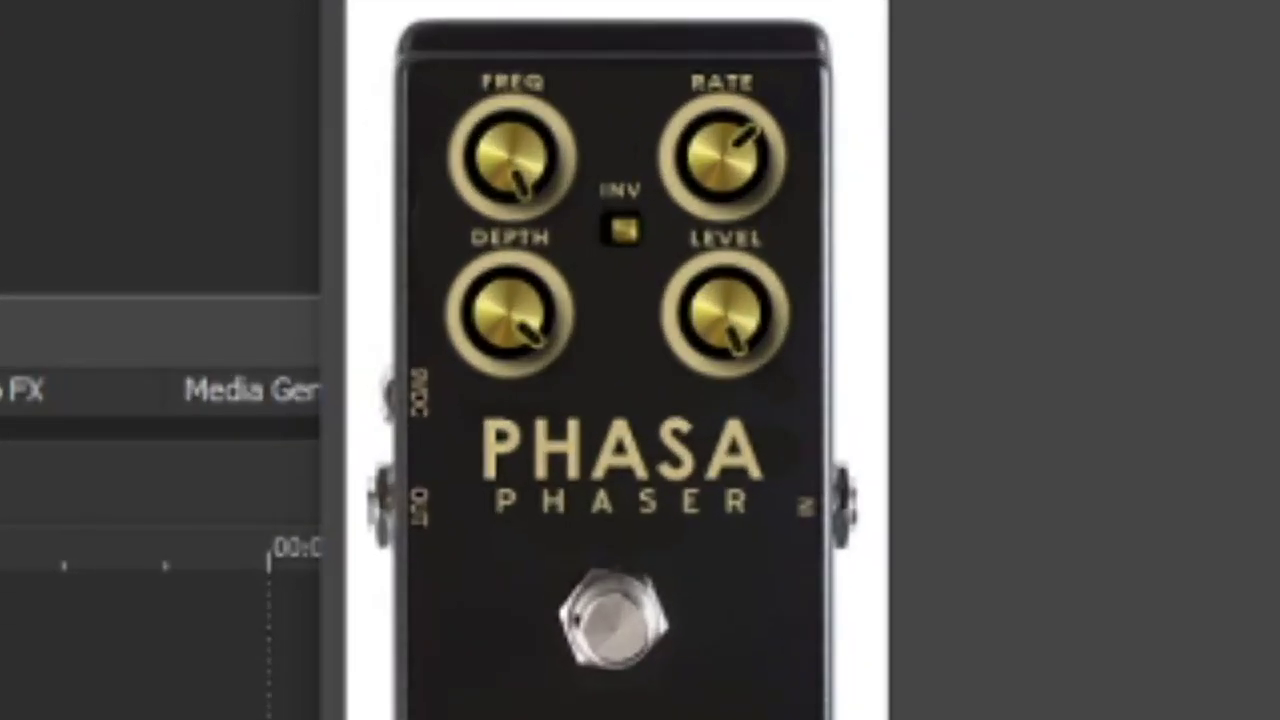
click(560, 3)
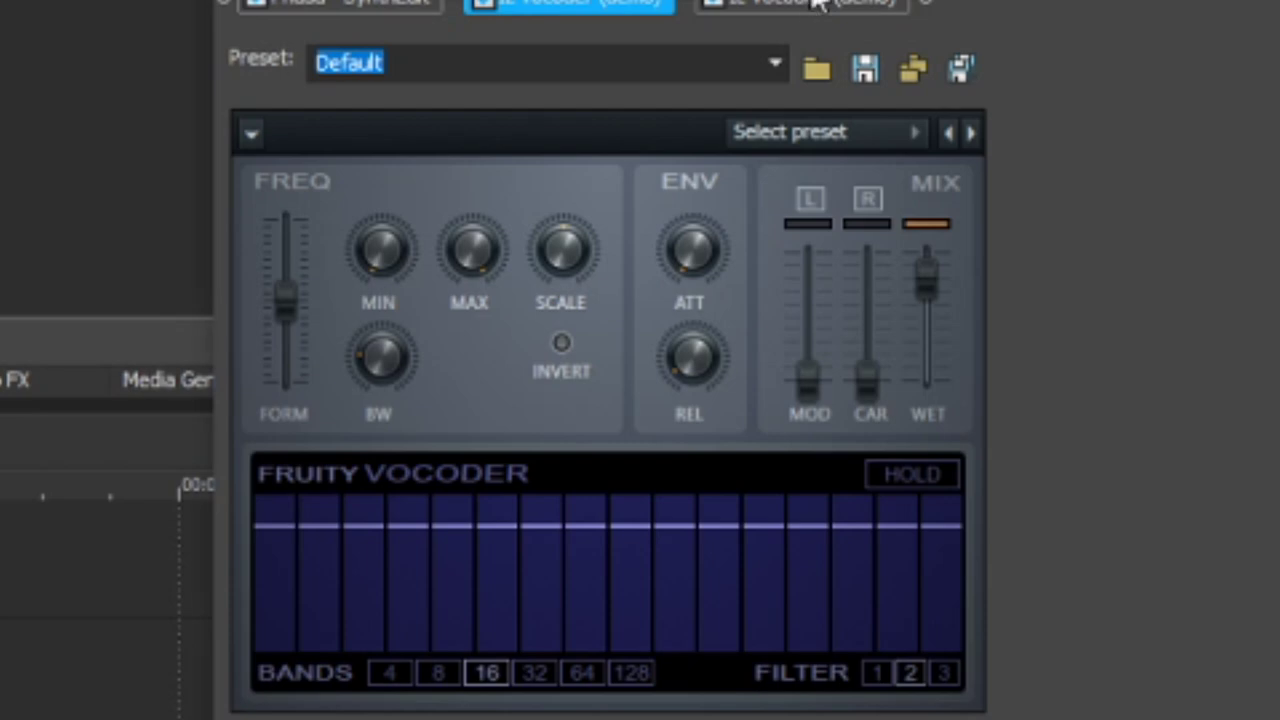
click(818, 4)
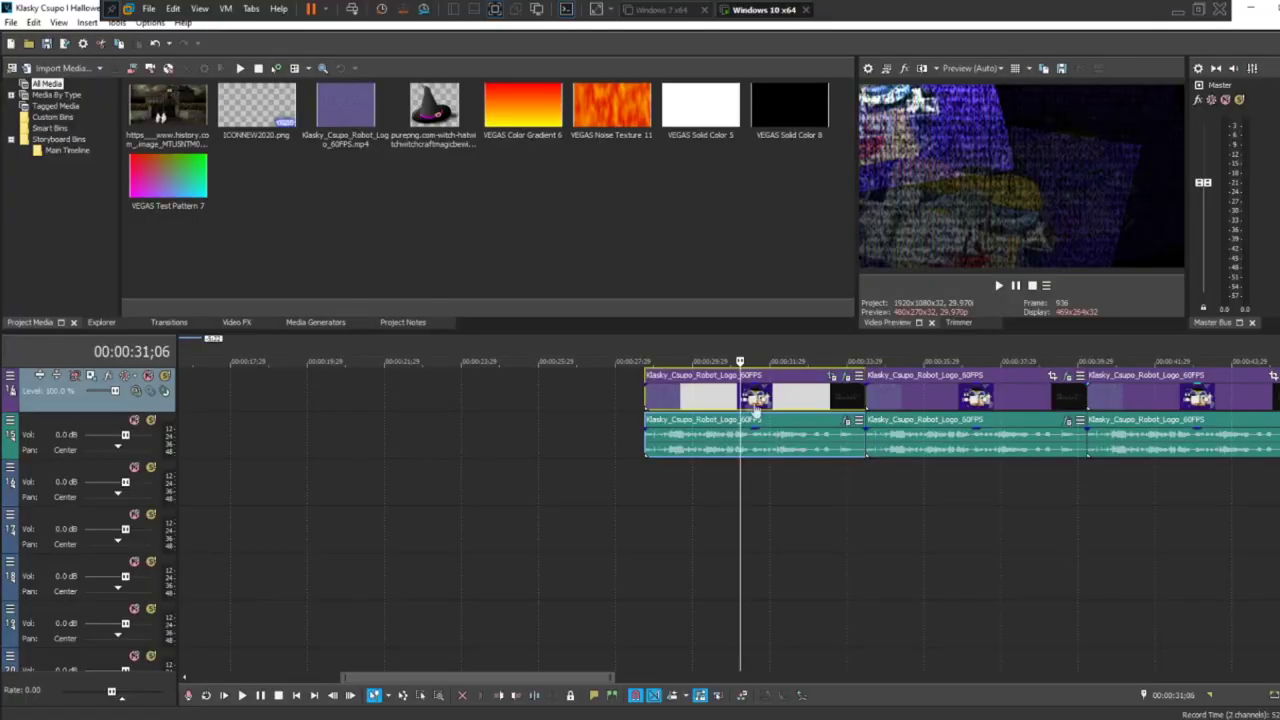
- Review the sixth logo clip's TV Simulator settings over time and its Pan/Crop position and rotation at the start and end keyframes
click(728, 403)
right_click(728, 403)
click(768, 258)
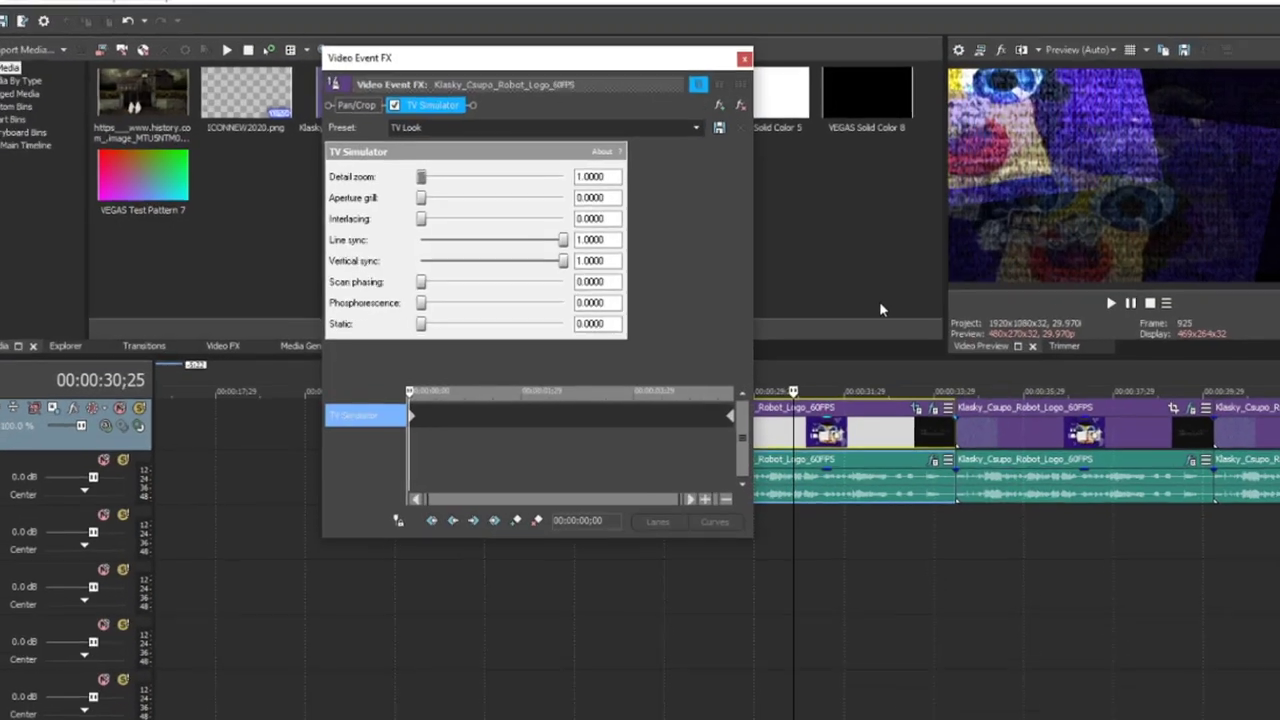
drag(413, 393, 649, 389)
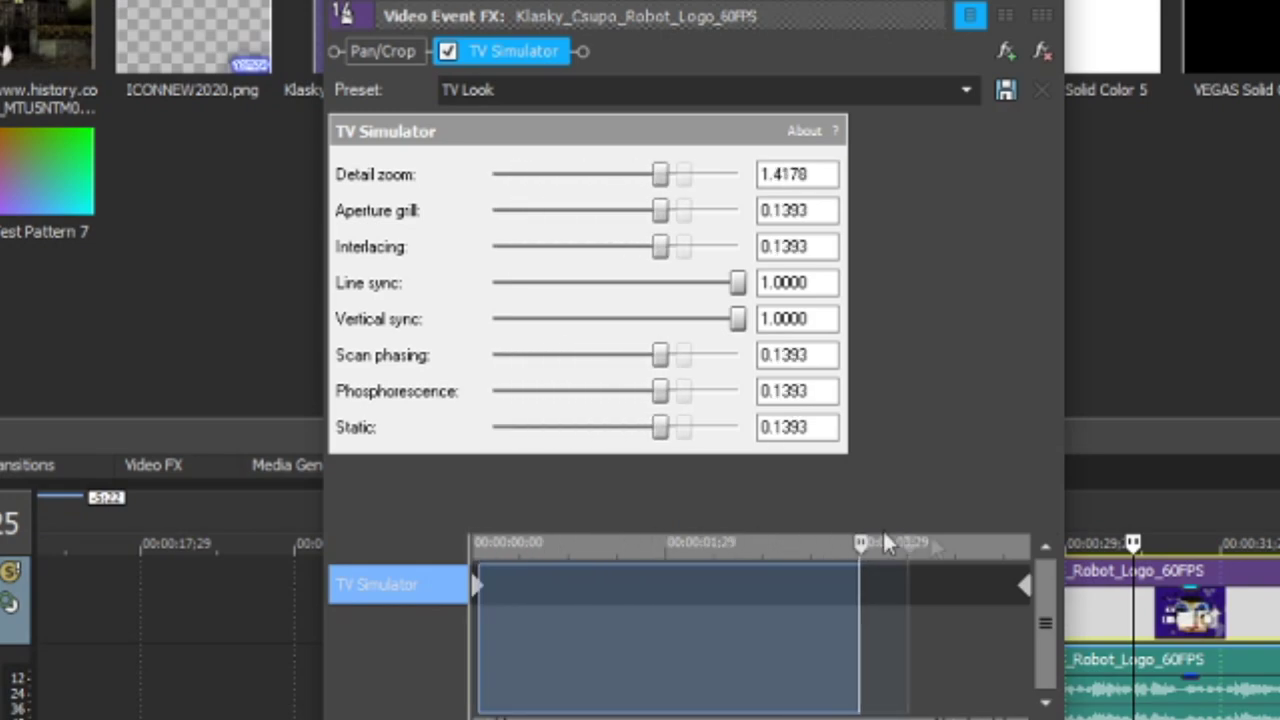
drag(885, 532, 468, 480)
click(357, 48)
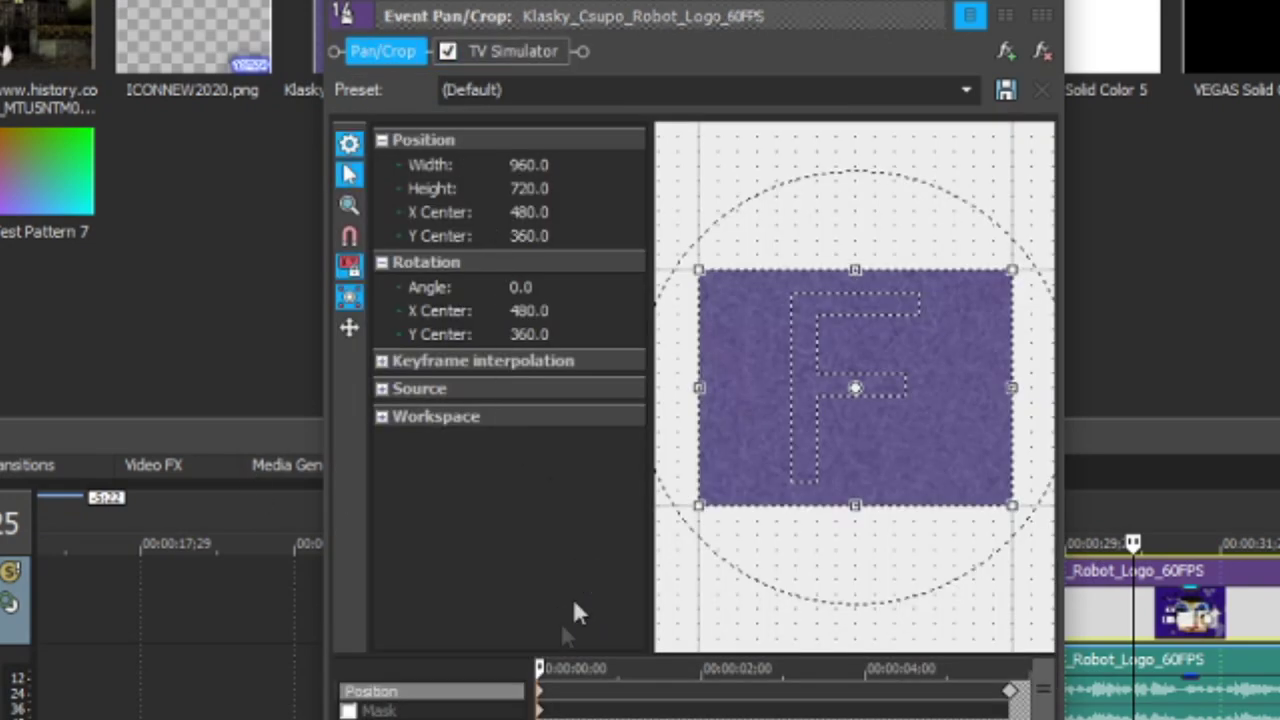
drag(538, 668, 1137, 660)
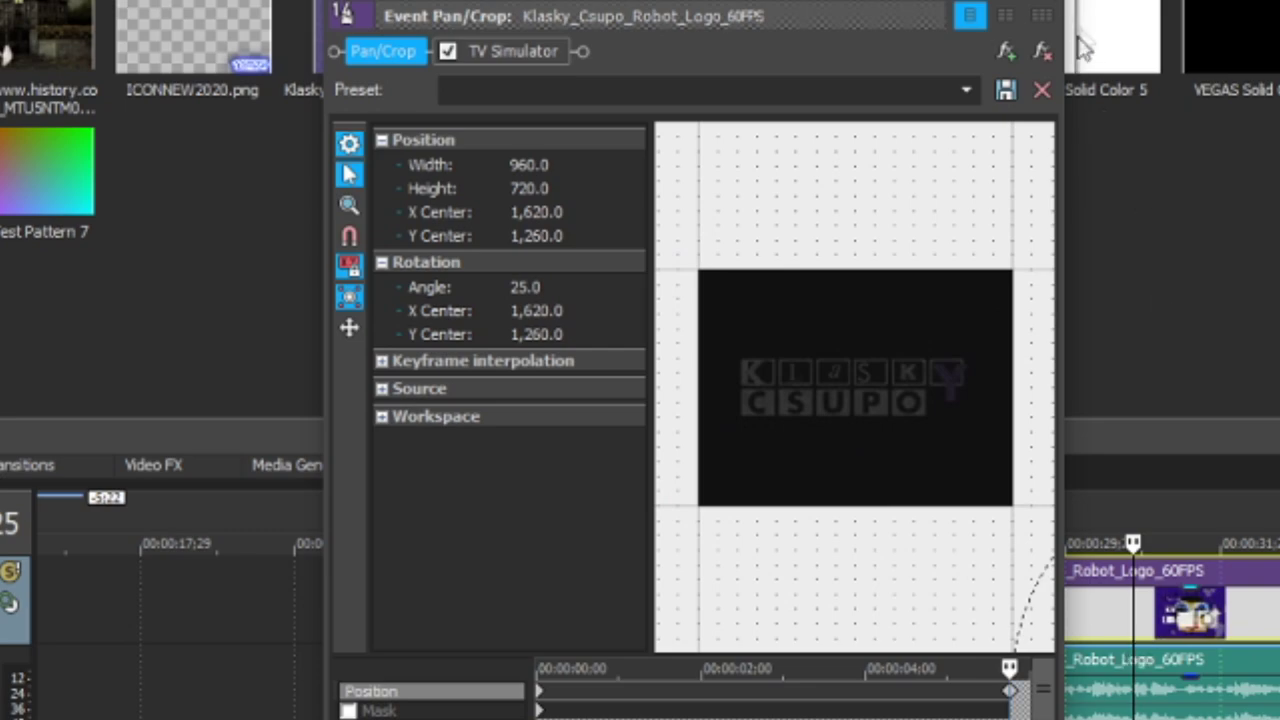
click(1052, 2)
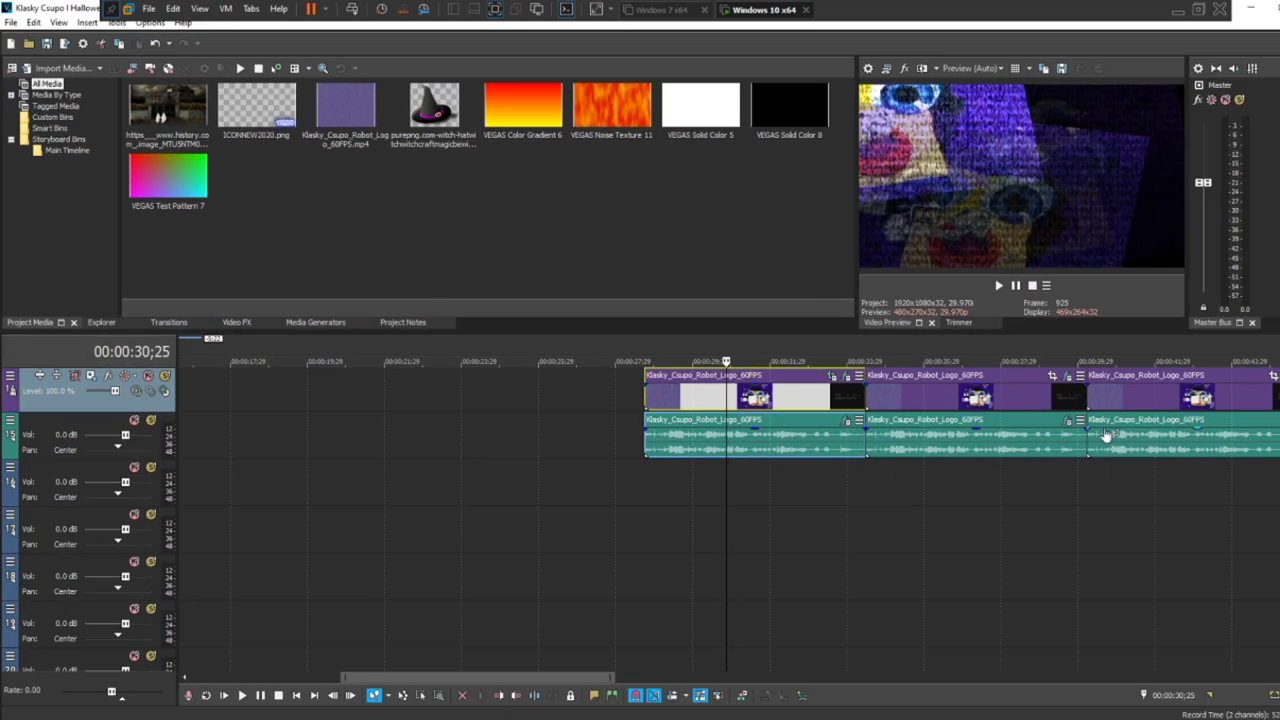
- Examine the TV Simulator and Pan/Crop keyframe settings of the sixth clip's overlay copy on track 8
scroll(728, 520, up, 8)
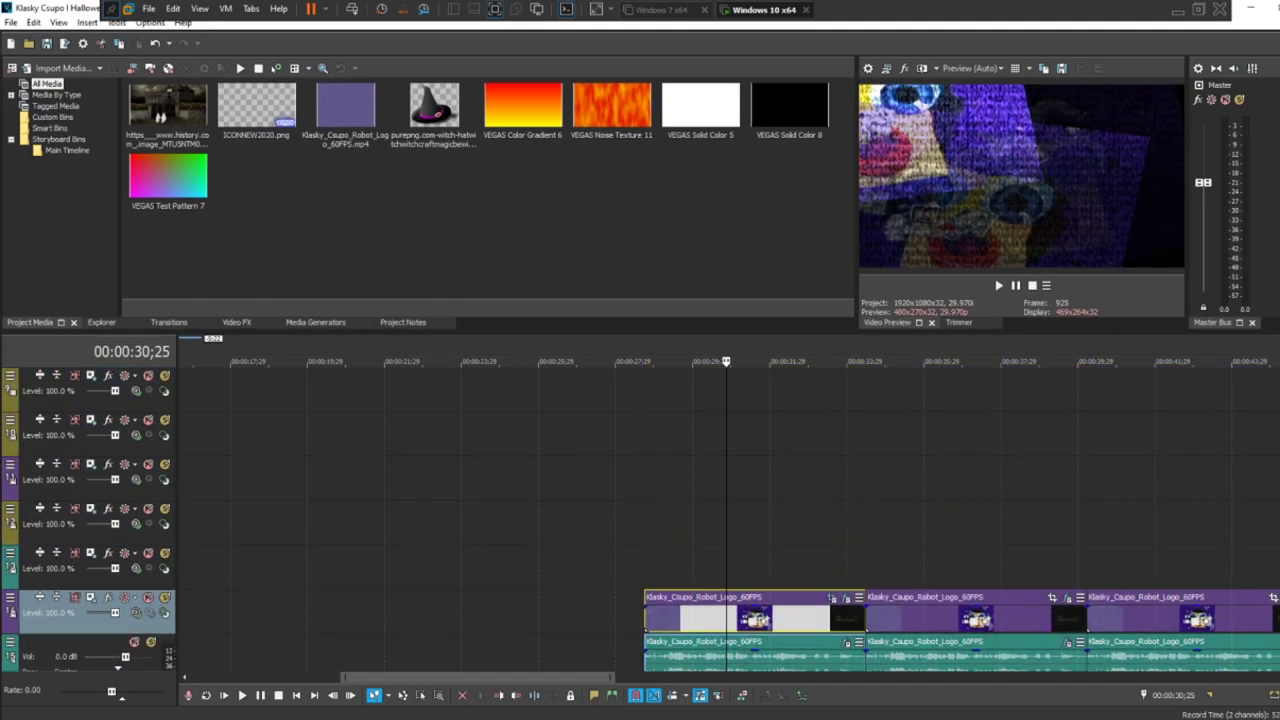
click(712, 487)
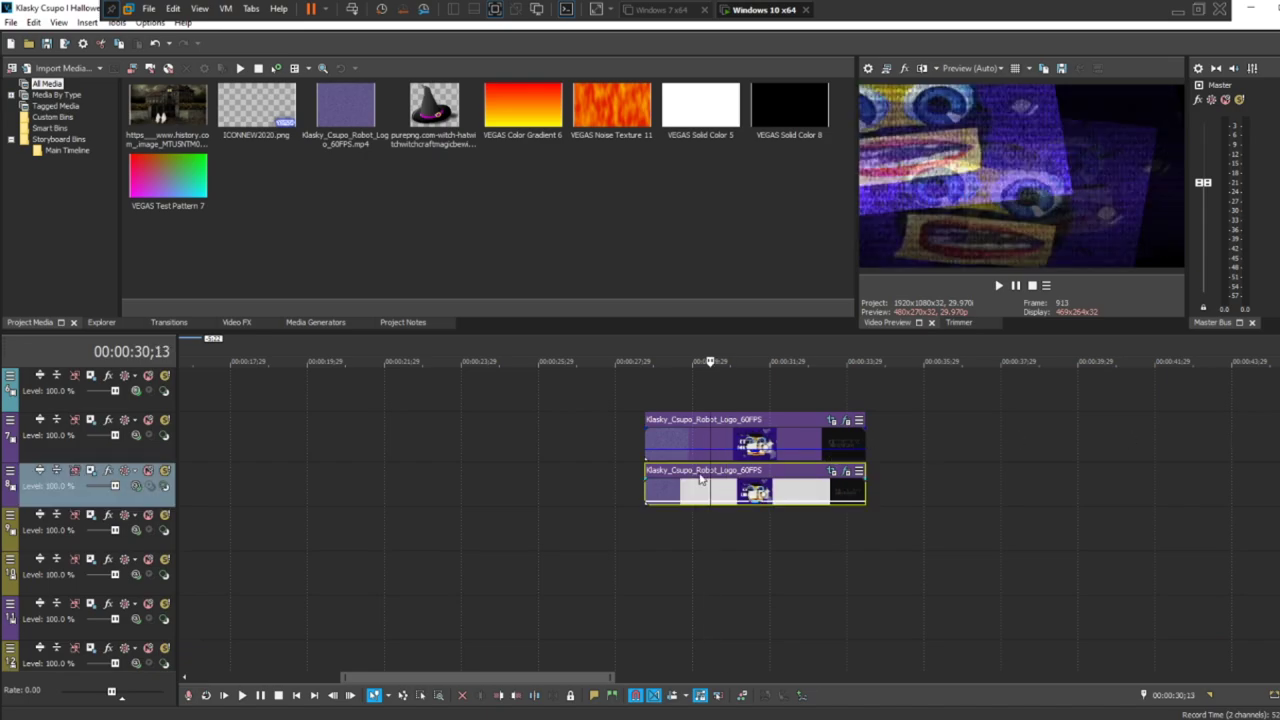
right_click(752, 492)
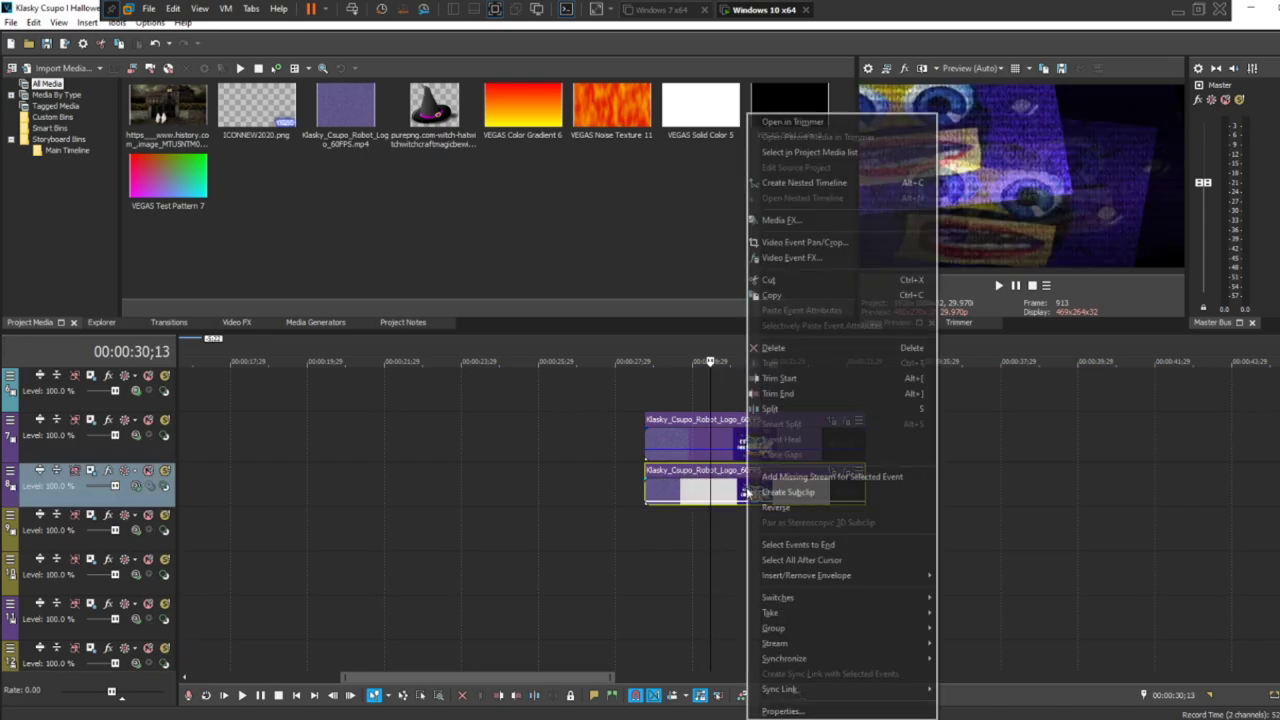
click(800, 262)
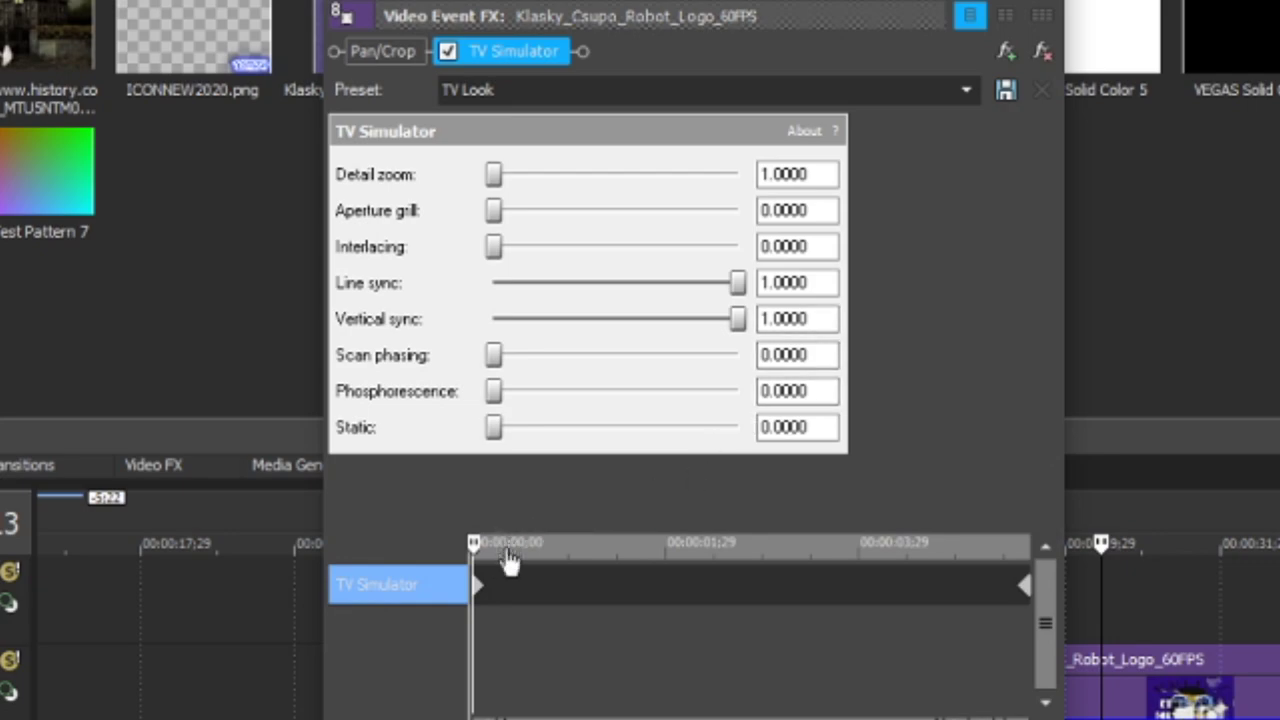
drag(478, 545, 410, 548)
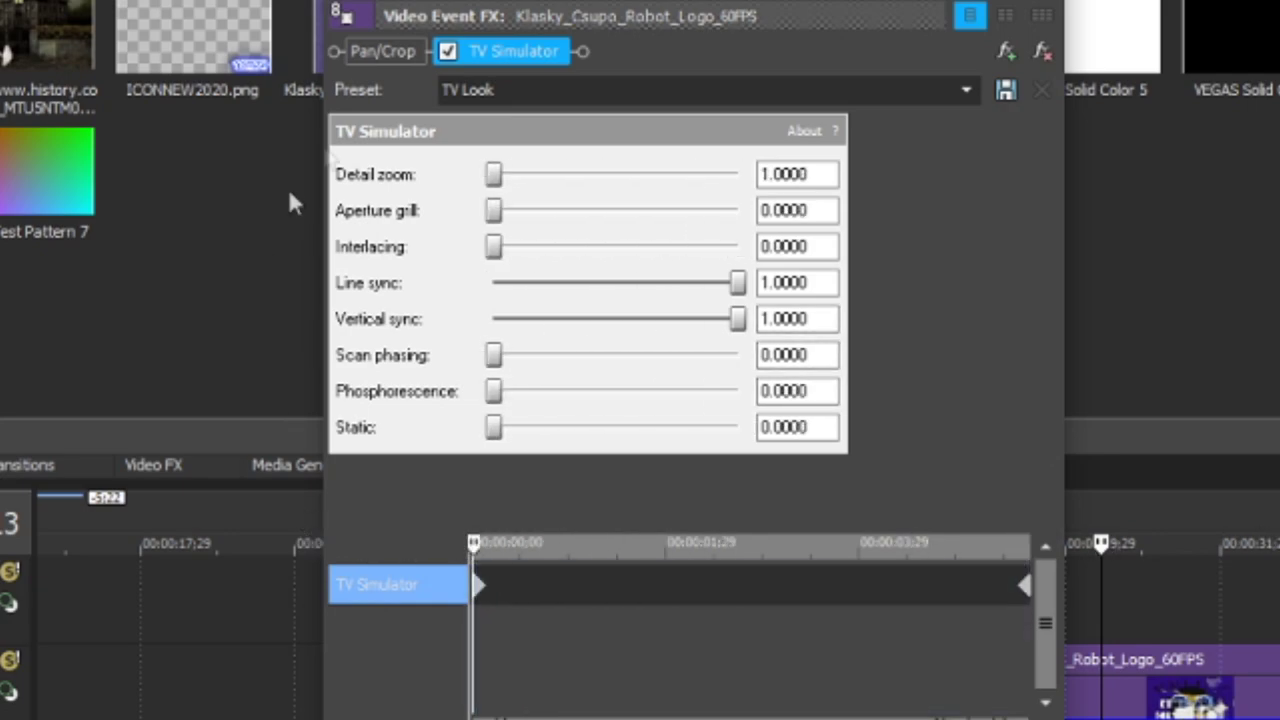
click(396, 60)
drag(536, 660, 938, 633)
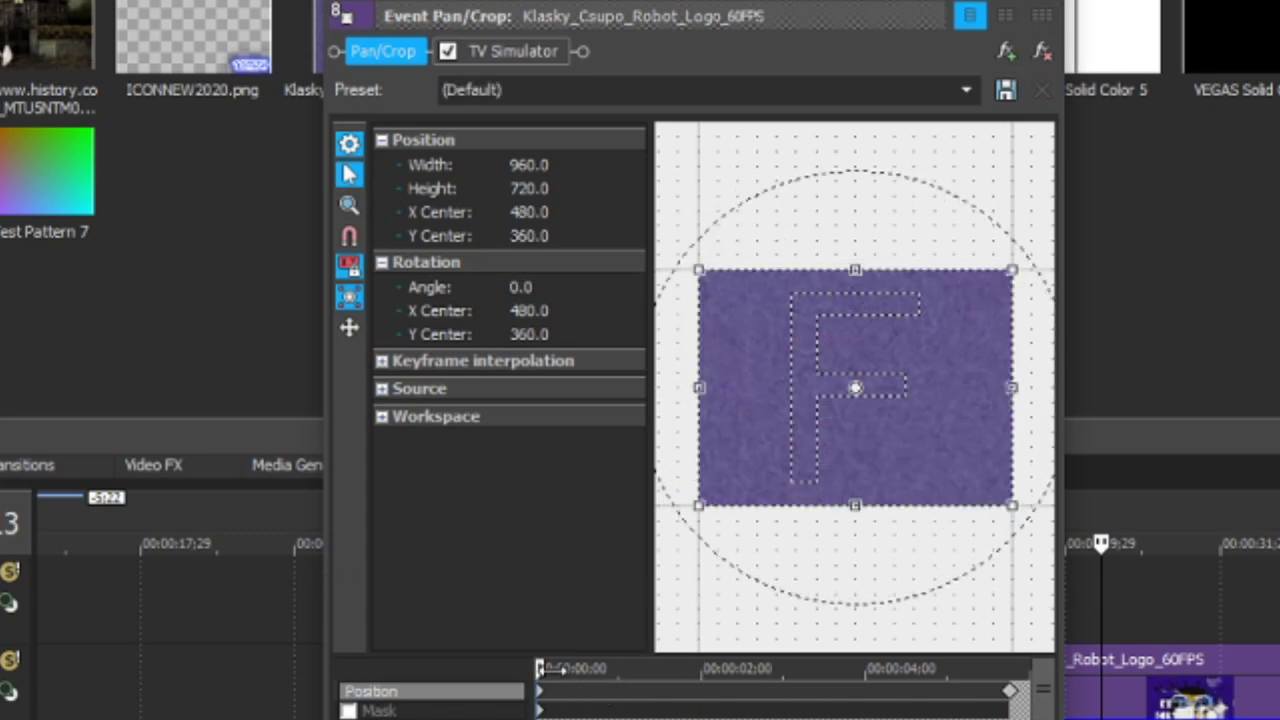
drag(543, 668, 1129, 627)
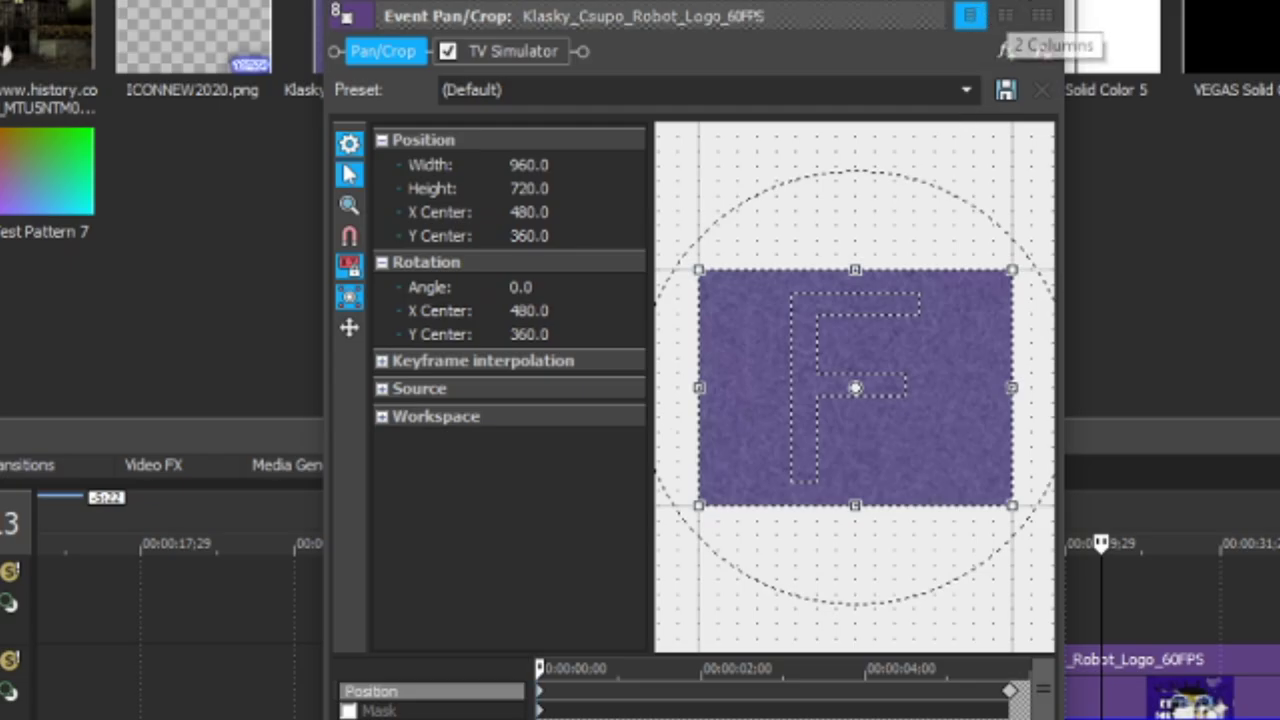
click(1042, 15)
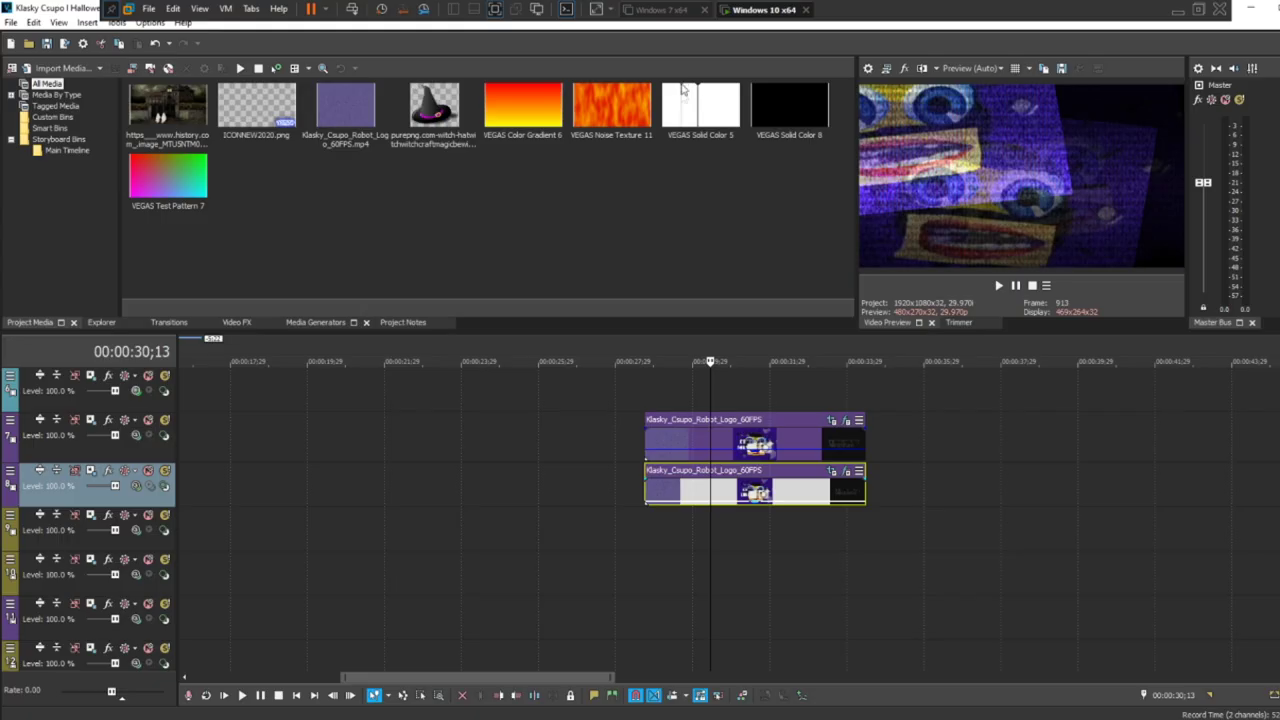
right_click(705, 490)
click(694, 505)
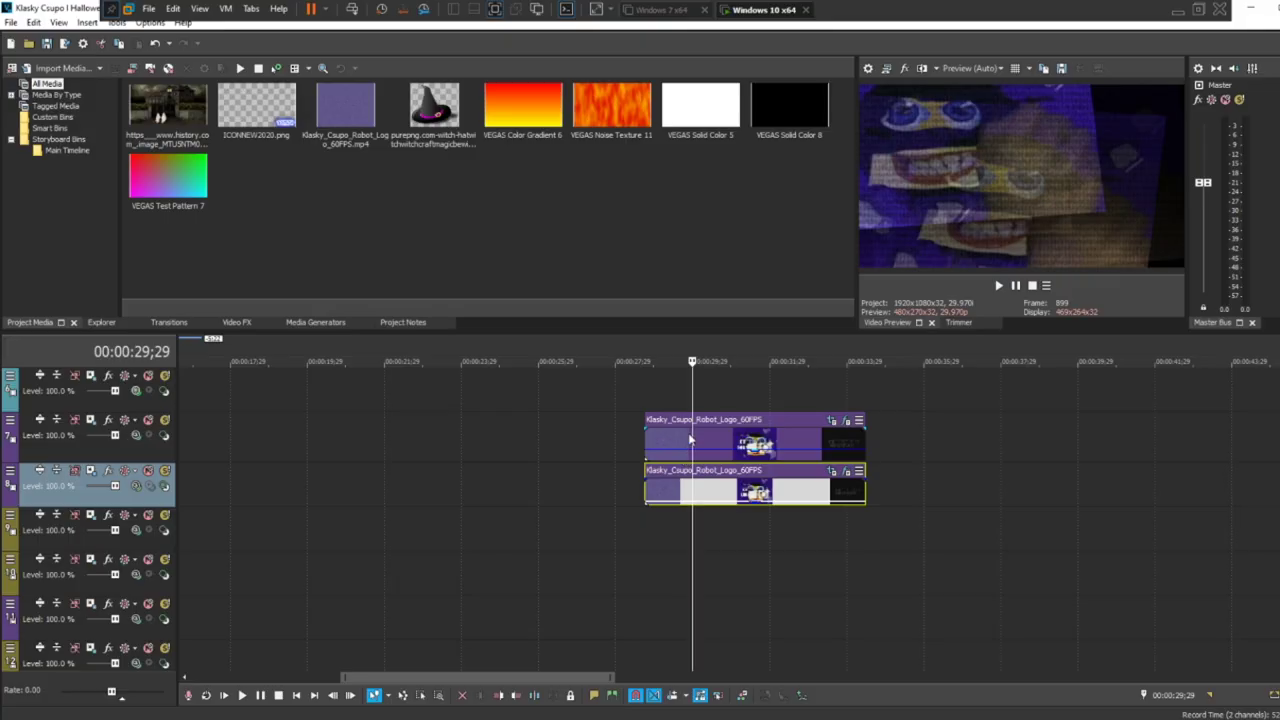
- Examine the TV Simulator and Pan/Crop keyframe settings of the sixth clip's overlay copy on track 7
click(689, 440)
right_click(689, 440)
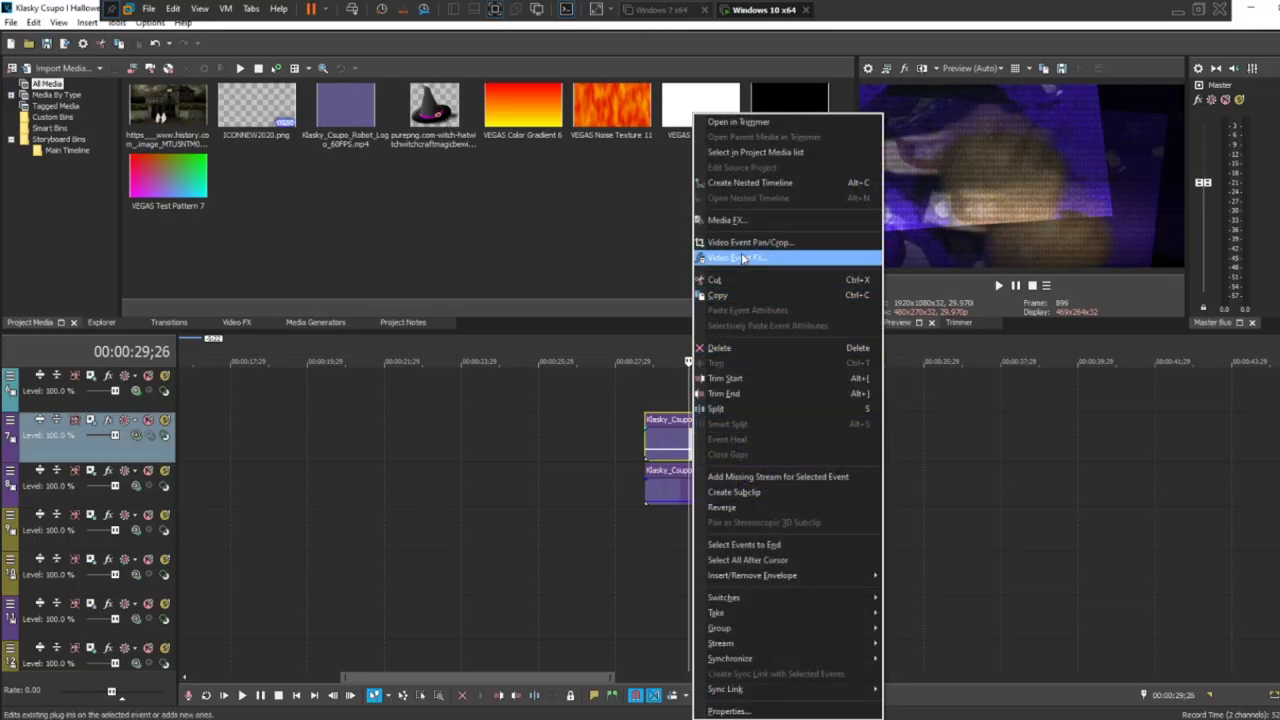
click(740, 257)
drag(417, 404, 327, 381)
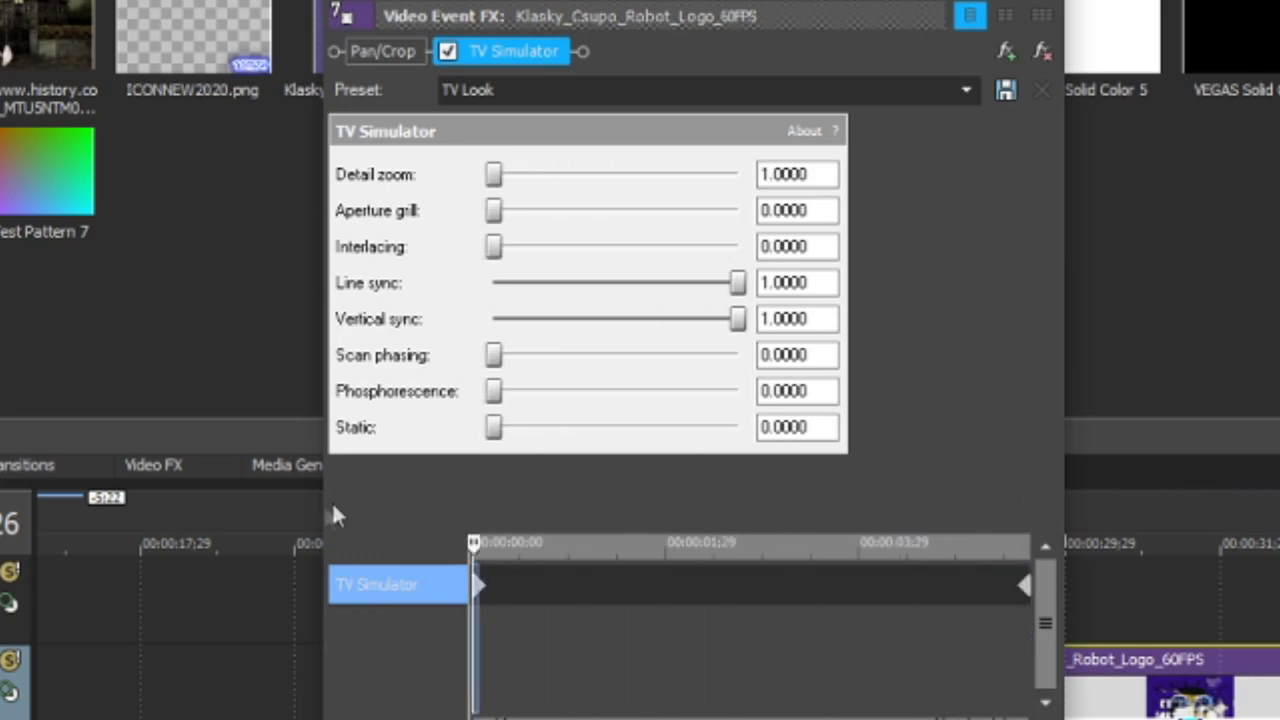
click(396, 49)
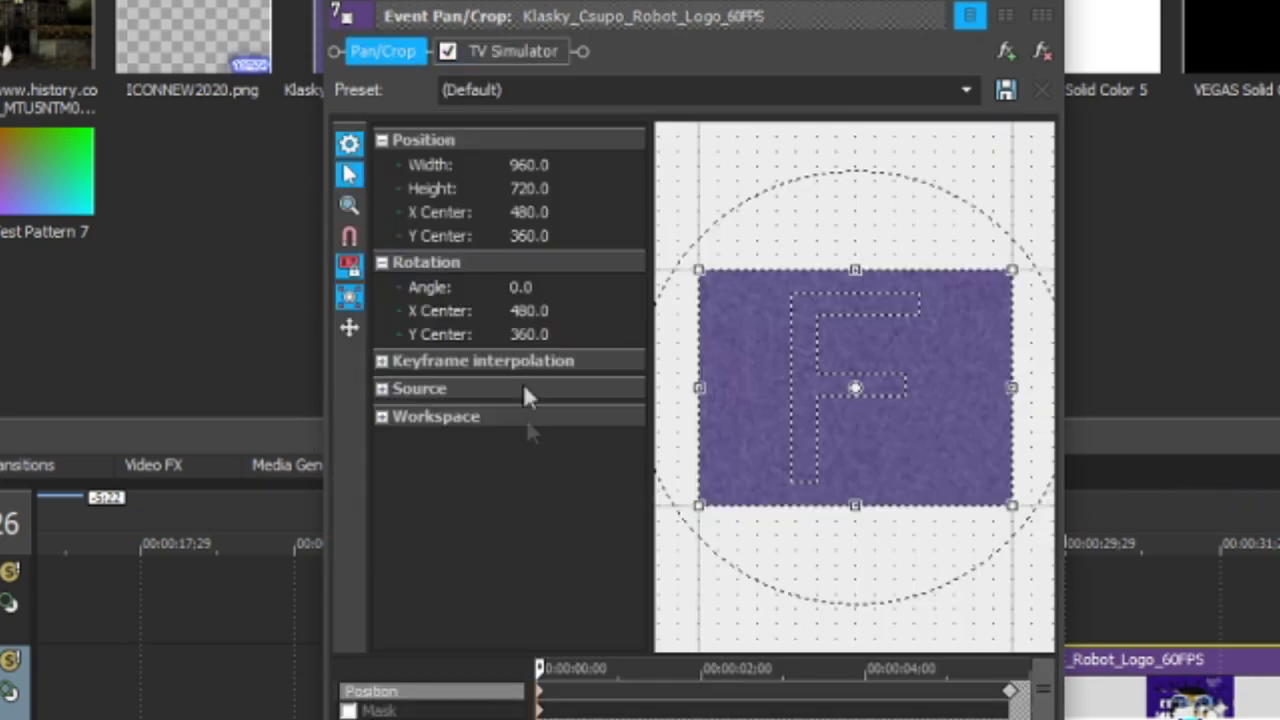
drag(568, 668, 1020, 619)
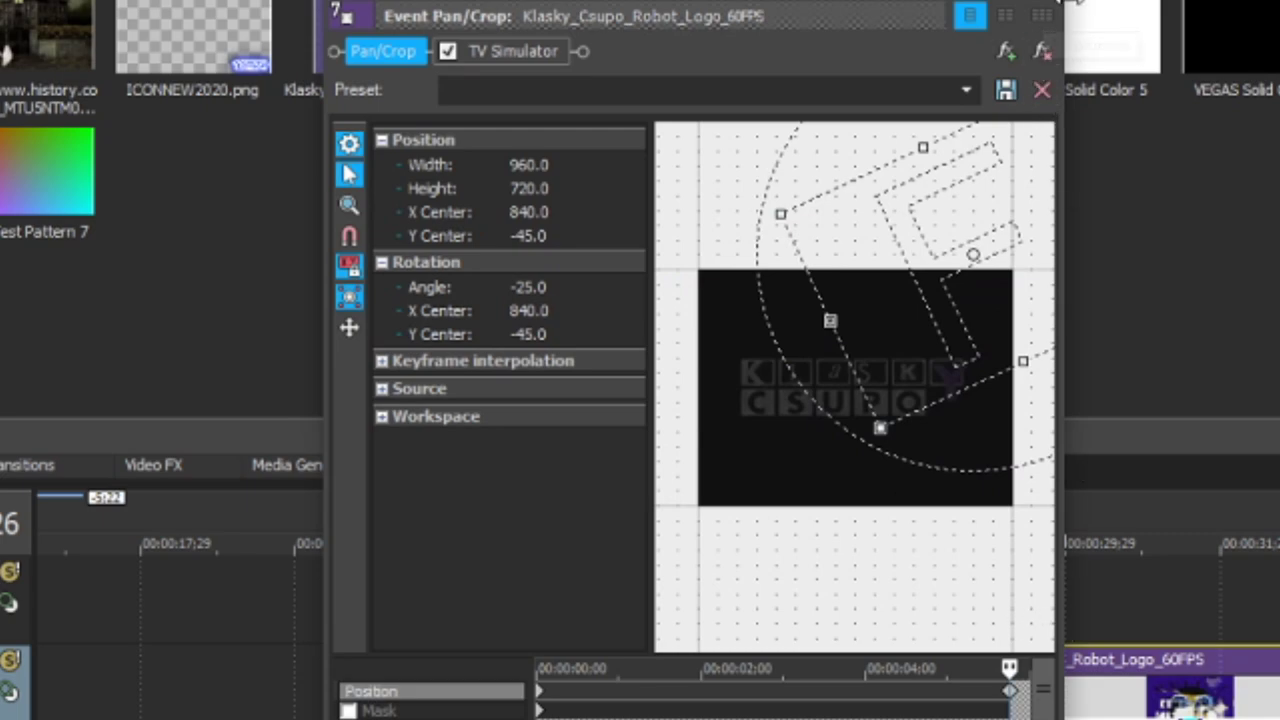
click(1048, 2)
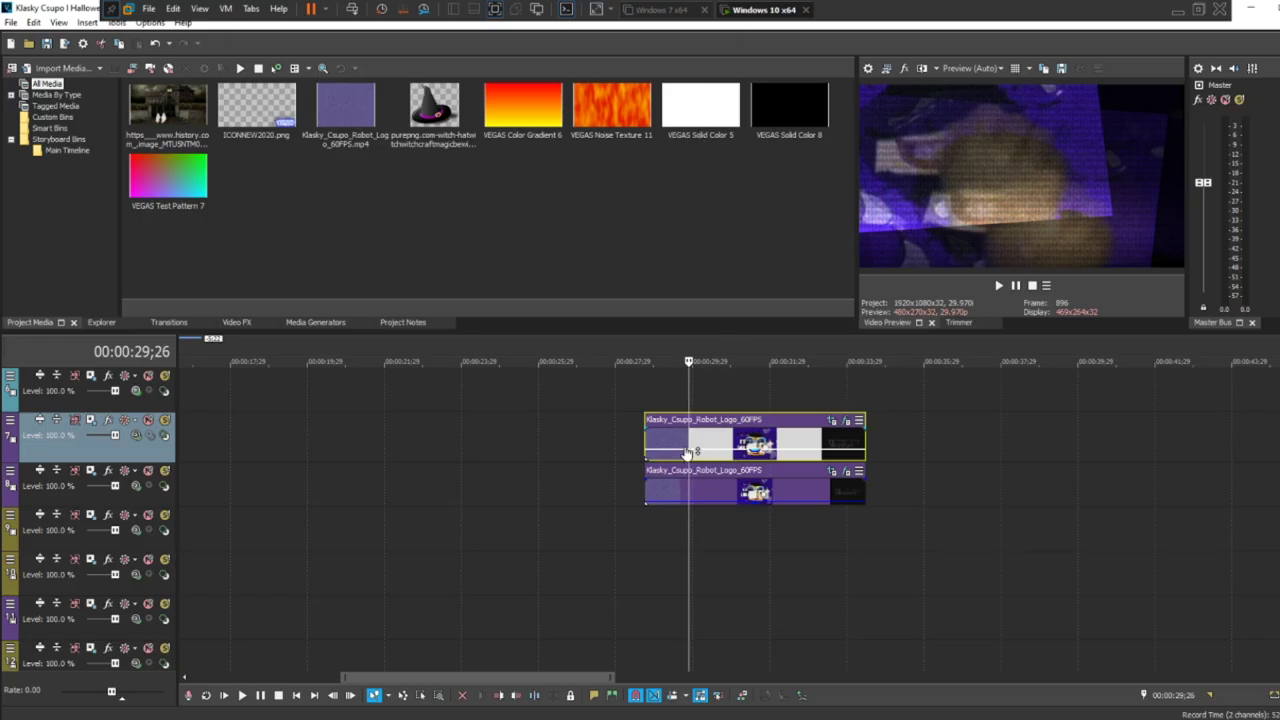
- Review the sixth logo clip's audio event effects, checking the ExpressFX Amplitude Modulation and ExpressFX Flange/Wah-Wah settings
mouse_move(686, 448)
scroll(640, 517, down, 6)
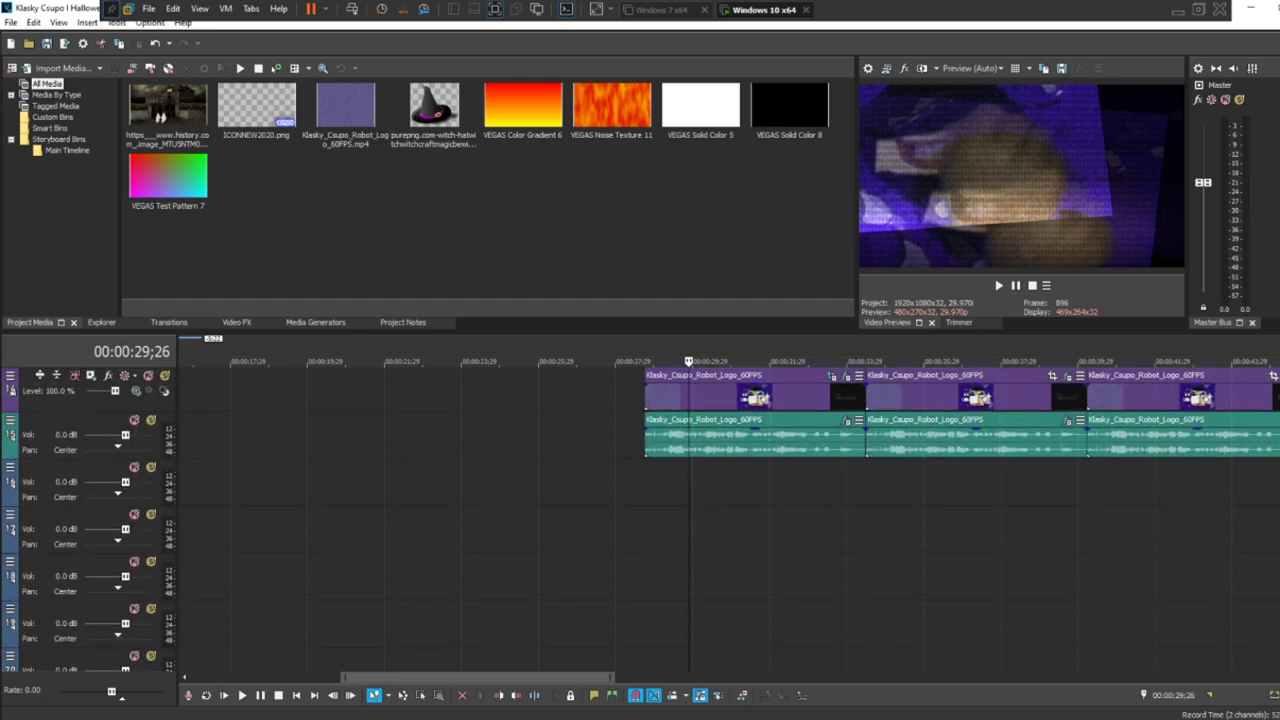
right_click(724, 422)
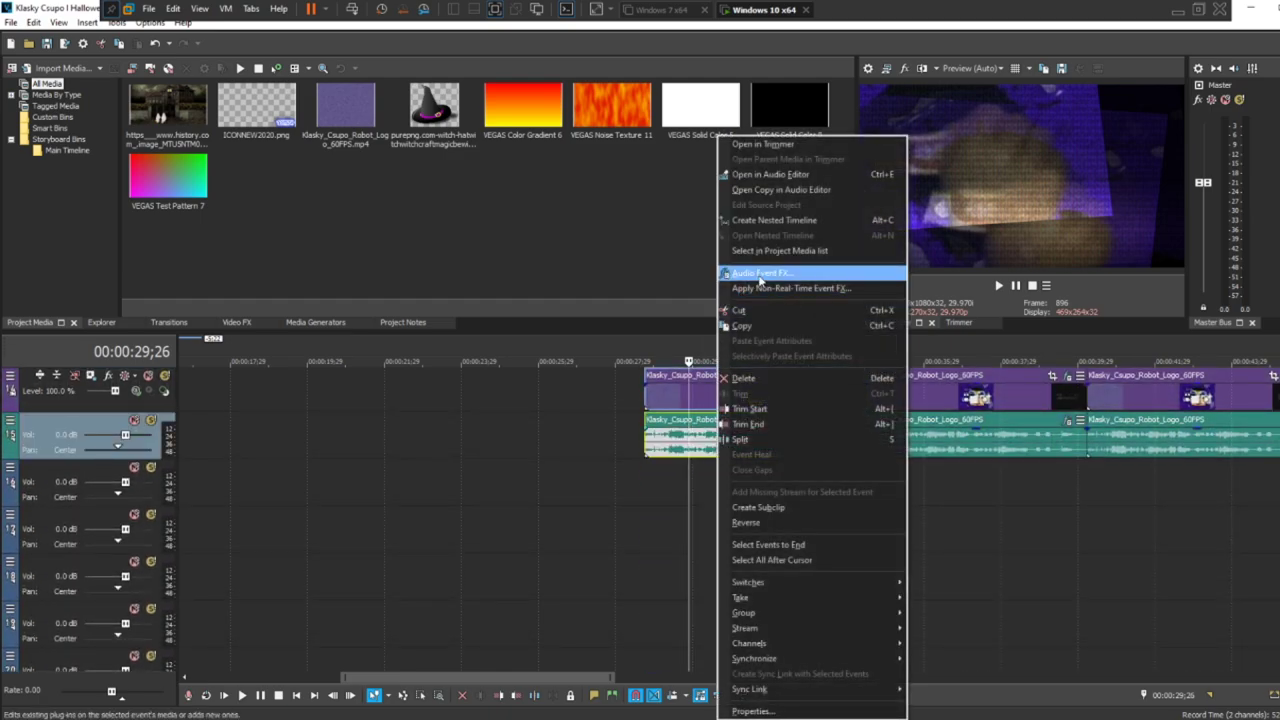
click(760, 274)
click(426, 273)
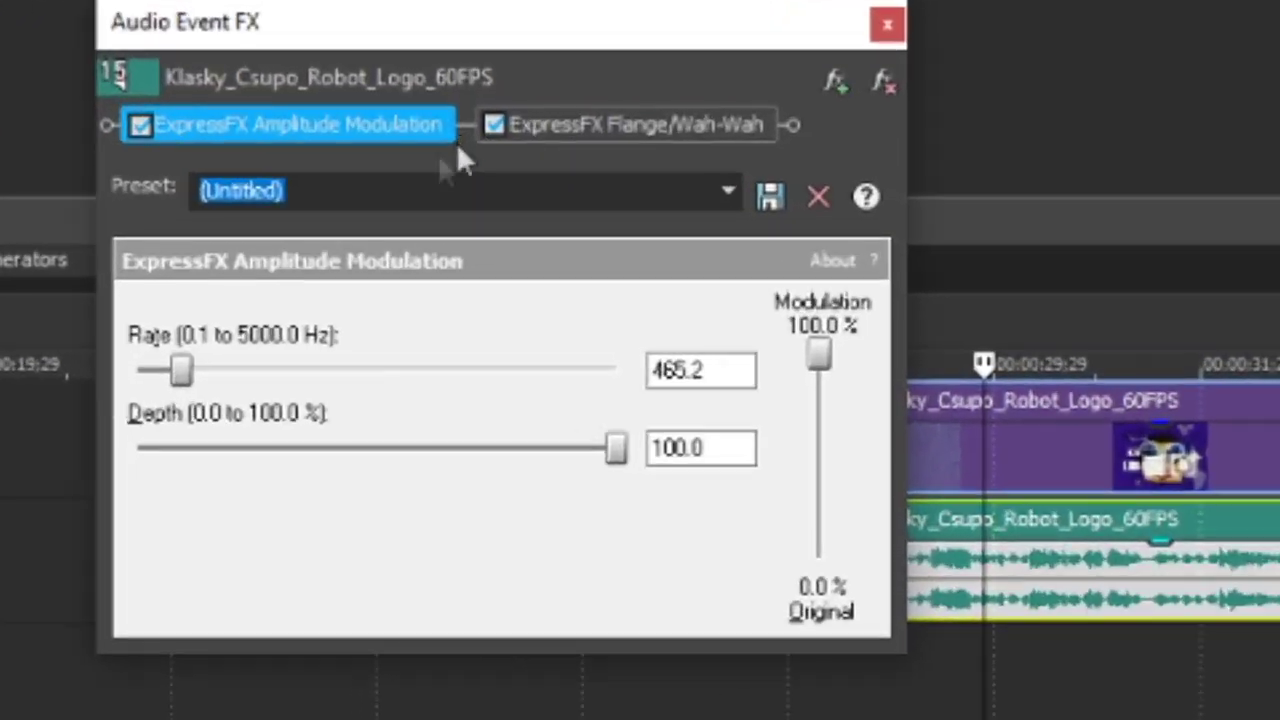
click(582, 124)
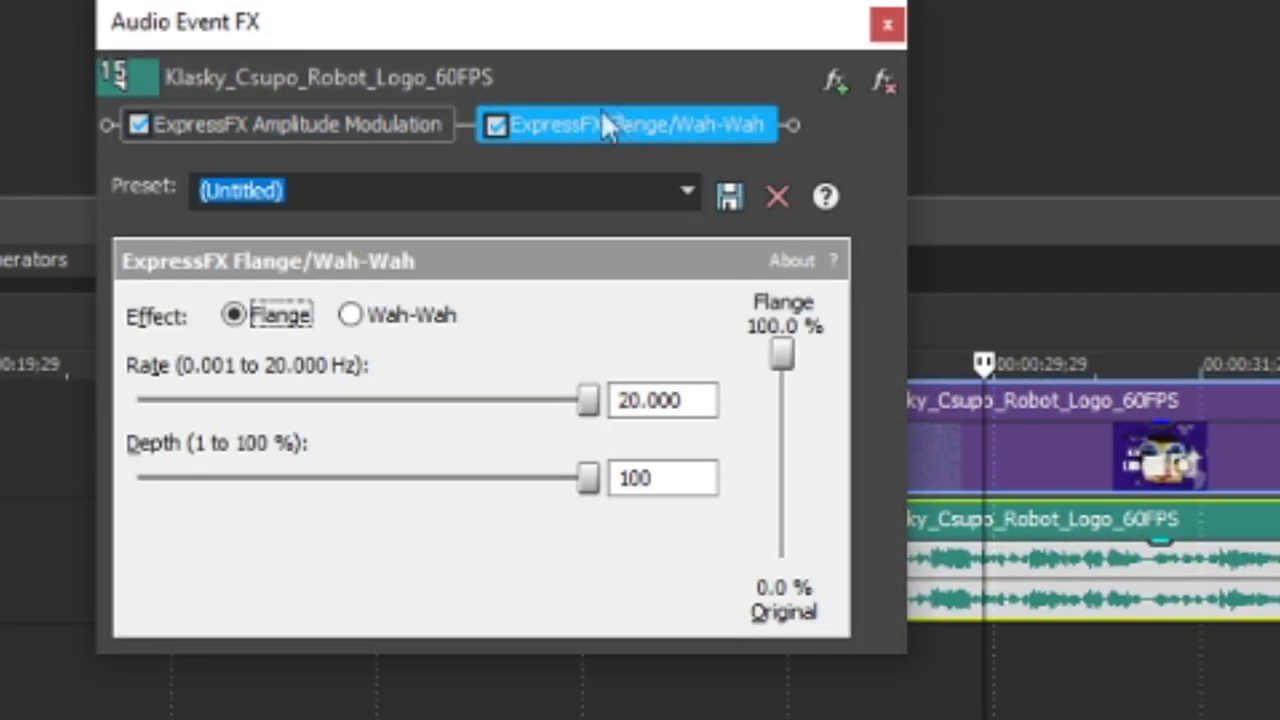
click(892, 25)
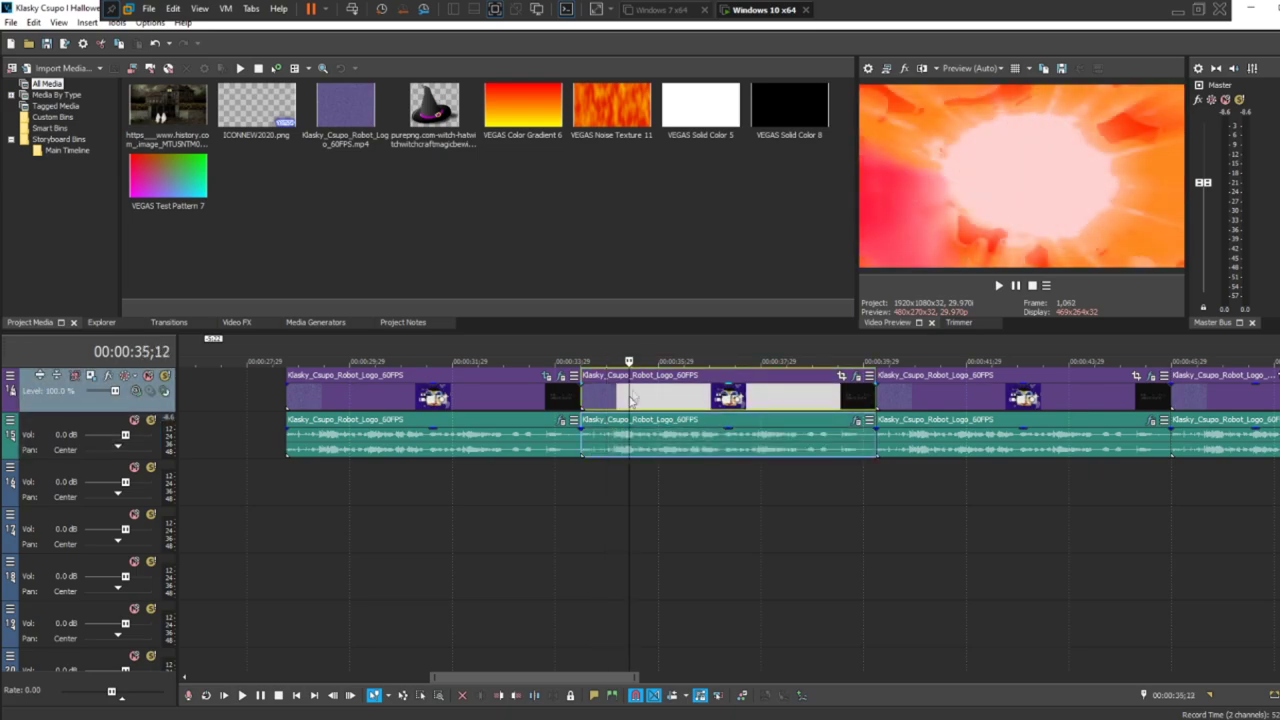
- Review the seventh logo clip's video effects, checking the Invert, both Color Balance and Zoom Blur settings
right_click(628, 400)
click(660, 263)
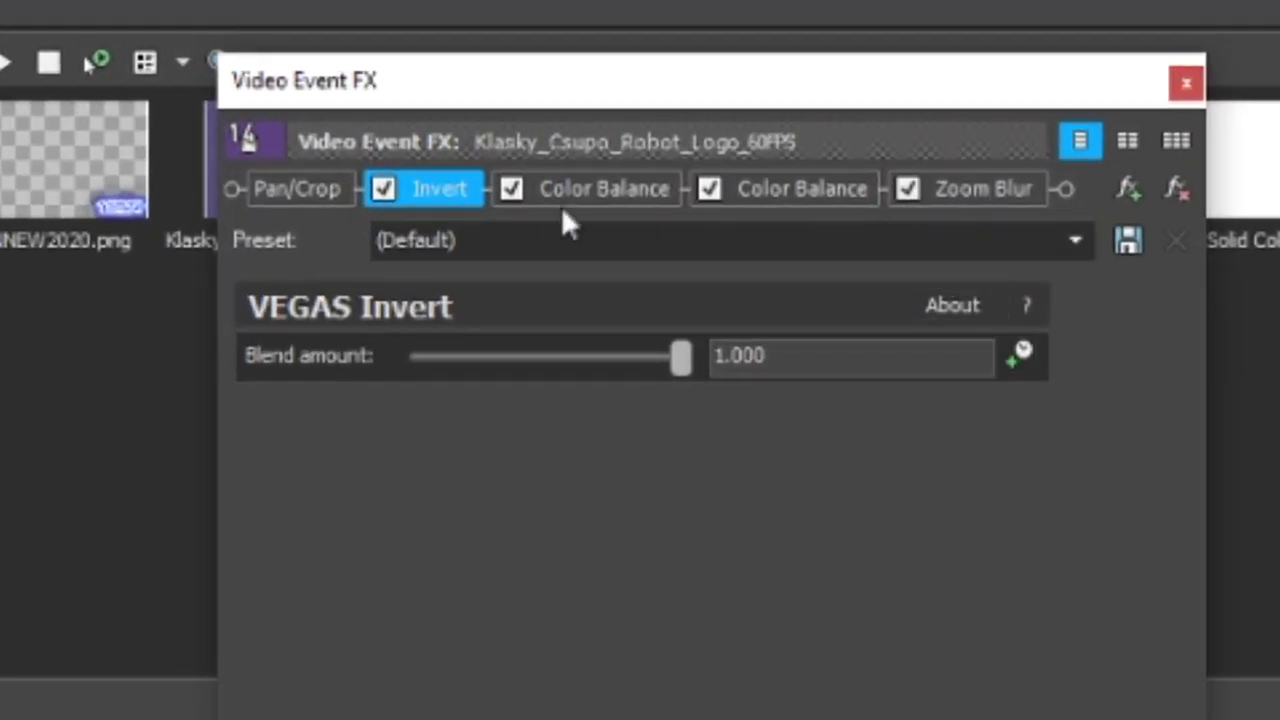
click(577, 199)
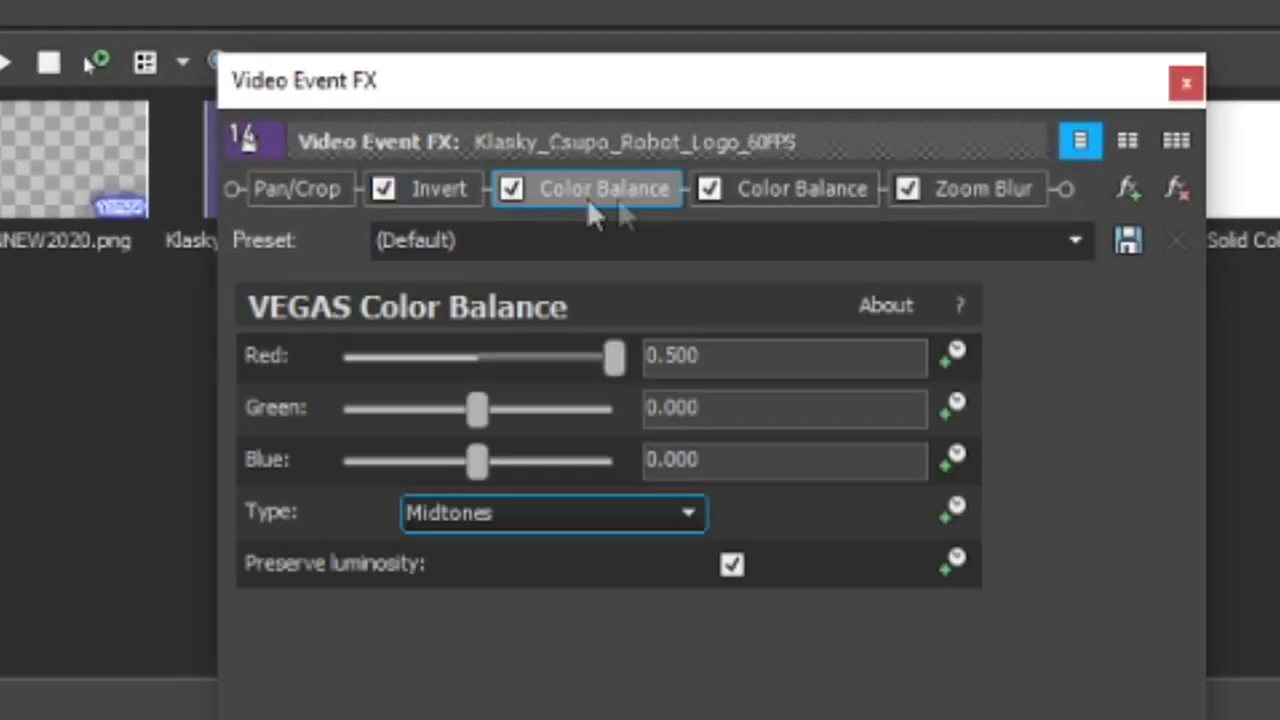
click(823, 197)
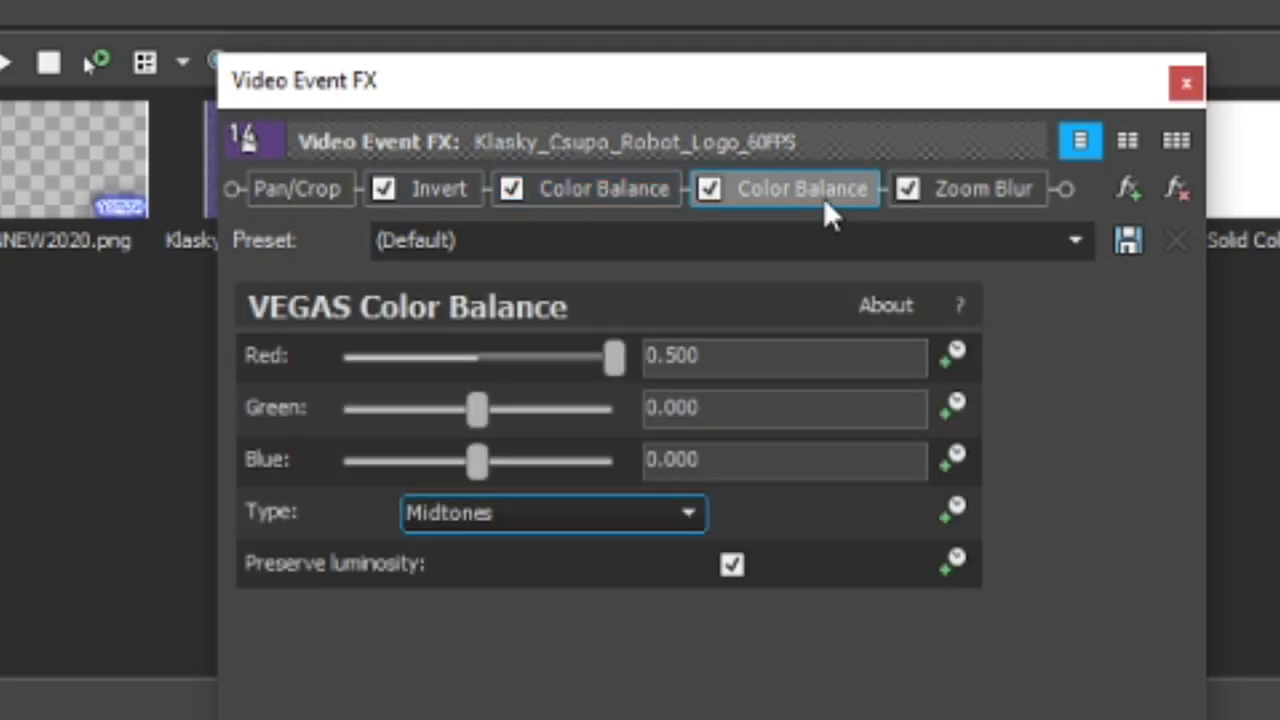
click(975, 192)
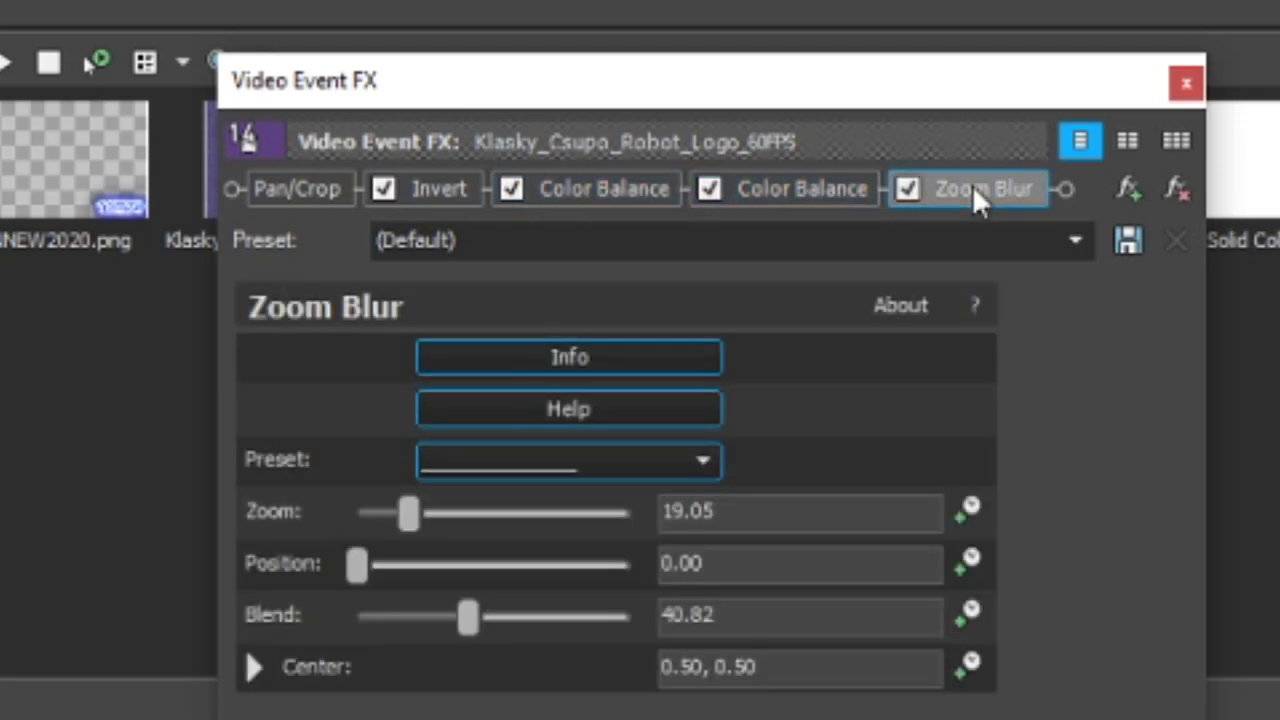
click(1184, 83)
- Open the seventh logo clip's audio event effects to review the ExpressFX Delay settings
right_click(698, 434)
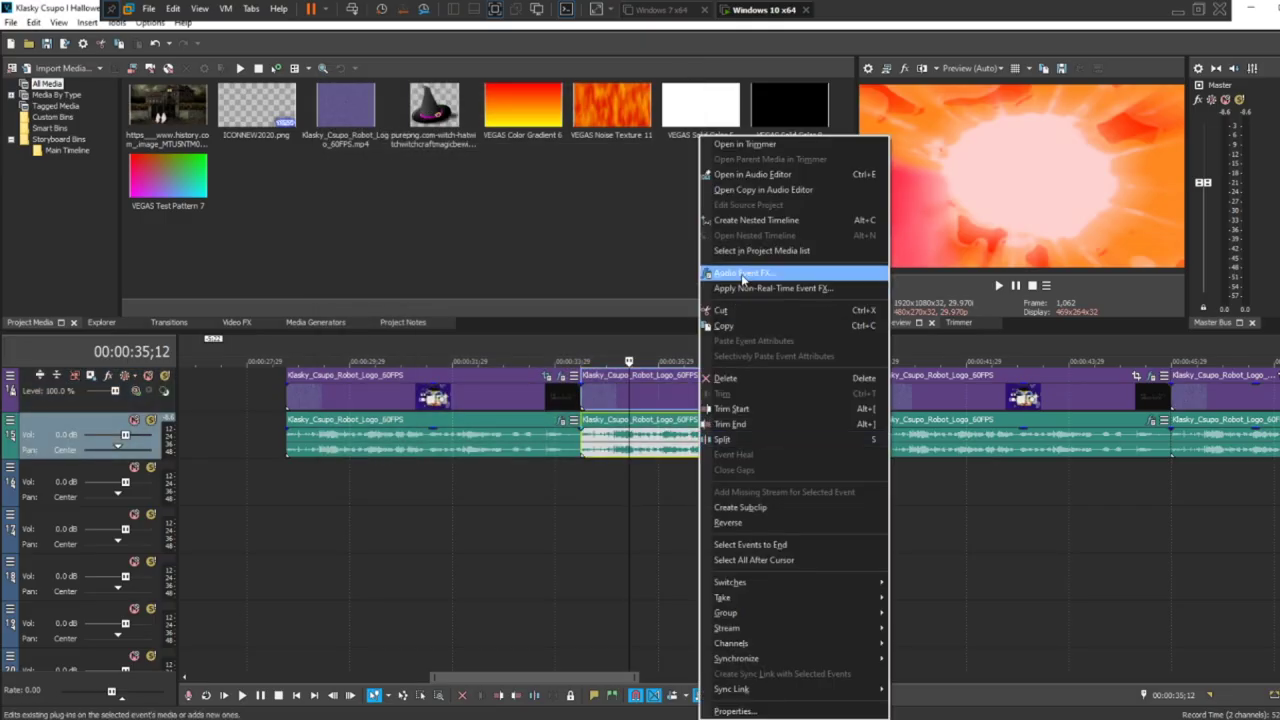
click(742, 274)
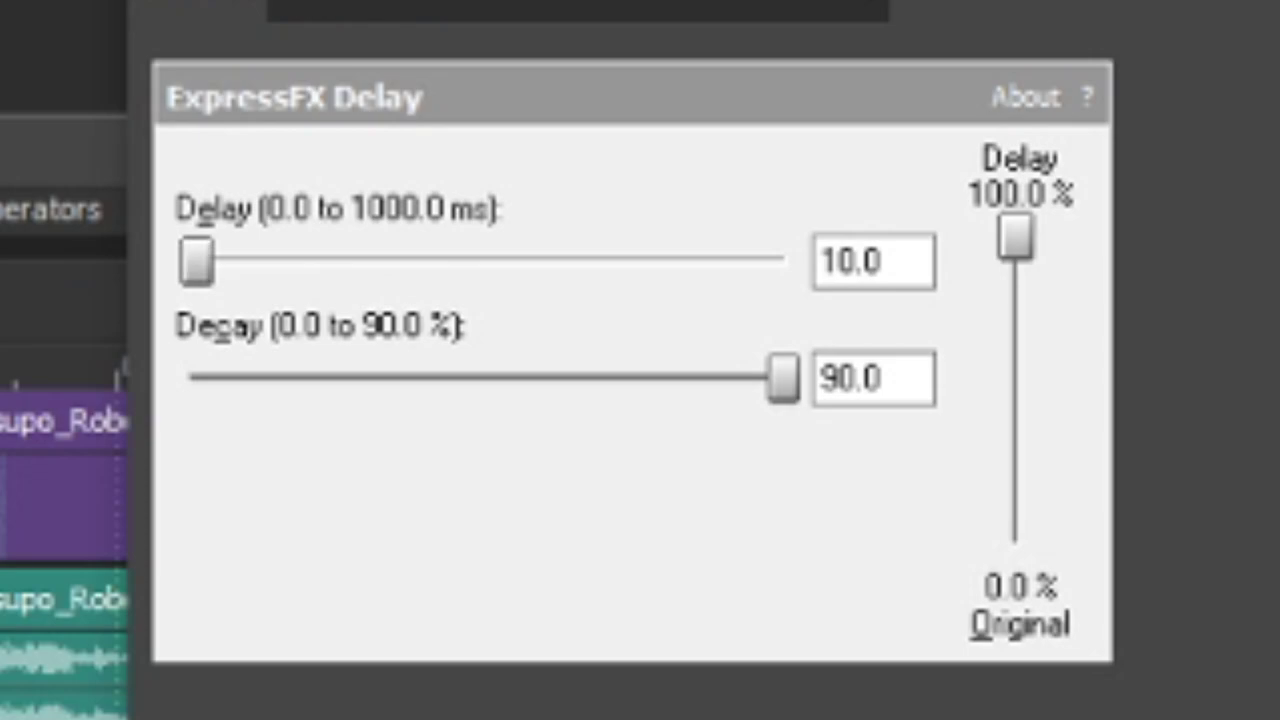